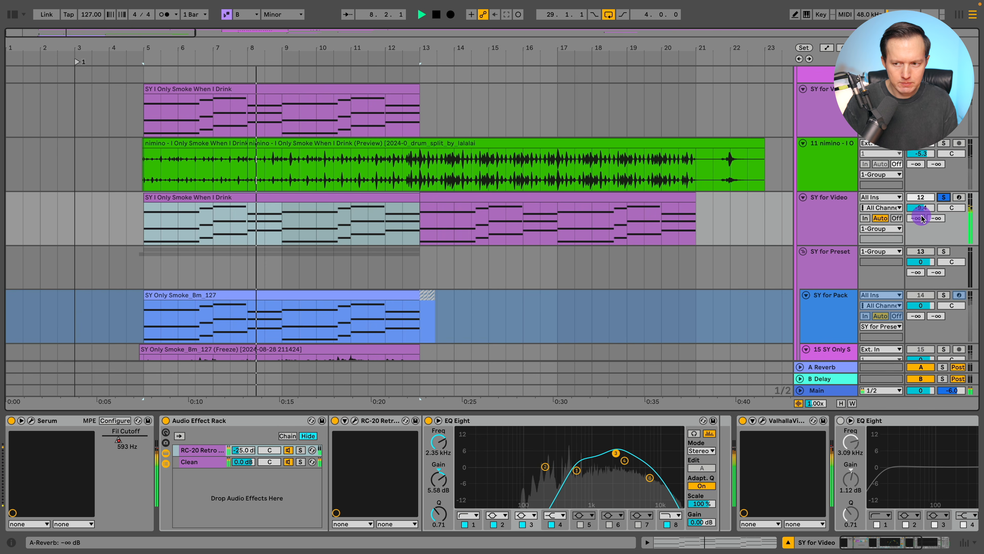
Set the volume of SY for Video track 12 to -6.3 dB and bypass its effects after Serum, including the rack and ValhallaVintageVerb
{"action": "left_click_drag", "start_coordinate": [928, 211], "coordinate": [928, 205]}
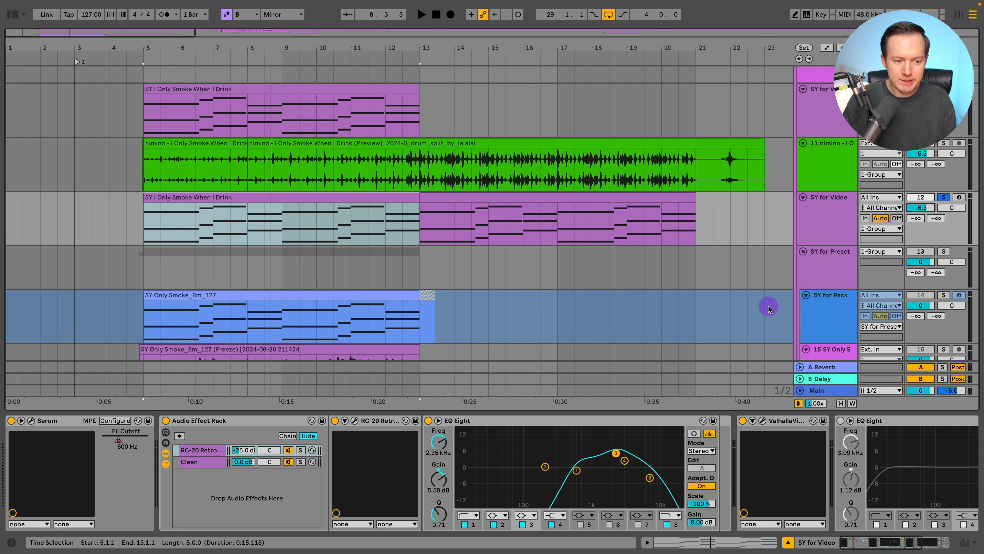
{"action": "left_click", "coordinate": [743, 421]}
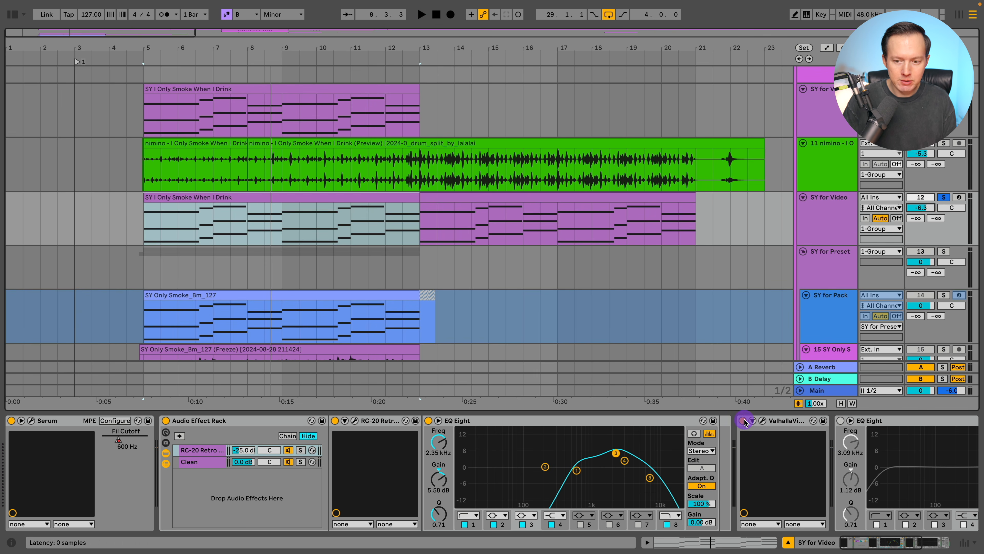
{"action": "left_click", "coordinate": [166, 422]}
Duplicate SY for Video track 12 together with its clips
{"action": "left_click", "coordinate": [839, 213]}
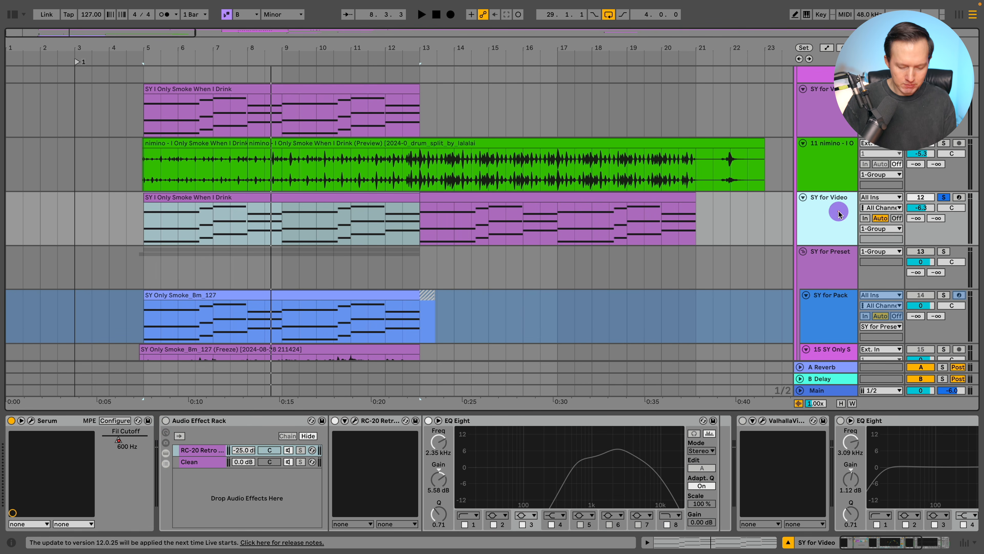
{"action": "key", "text": "super+d"}
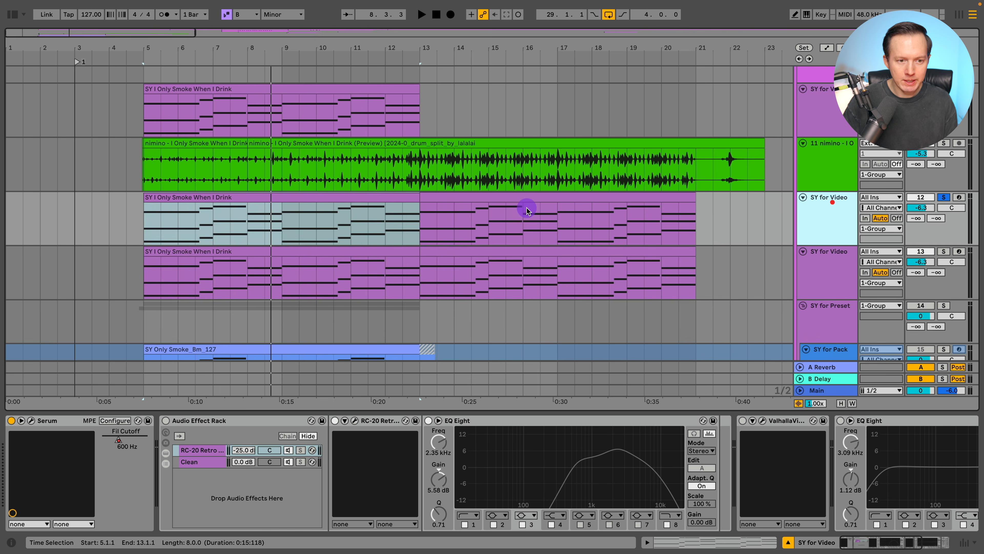
Open the first clip on track 12 and display its MIDI Ctrl Pitch Bend envelope
{"action": "left_click", "coordinate": [338, 197]}
{"action": "double_click", "coordinate": [338, 197]}
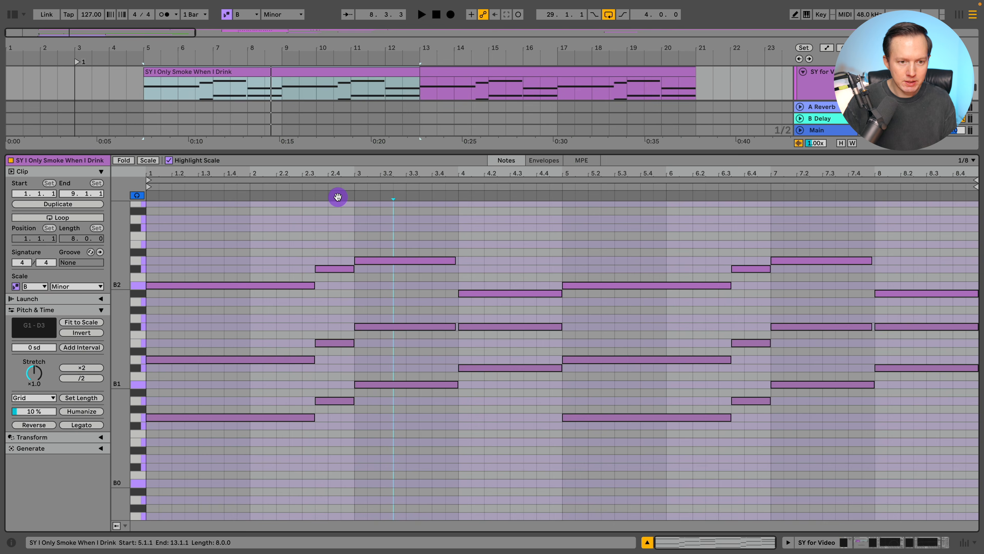
{"action": "left_click", "coordinate": [543, 162]}
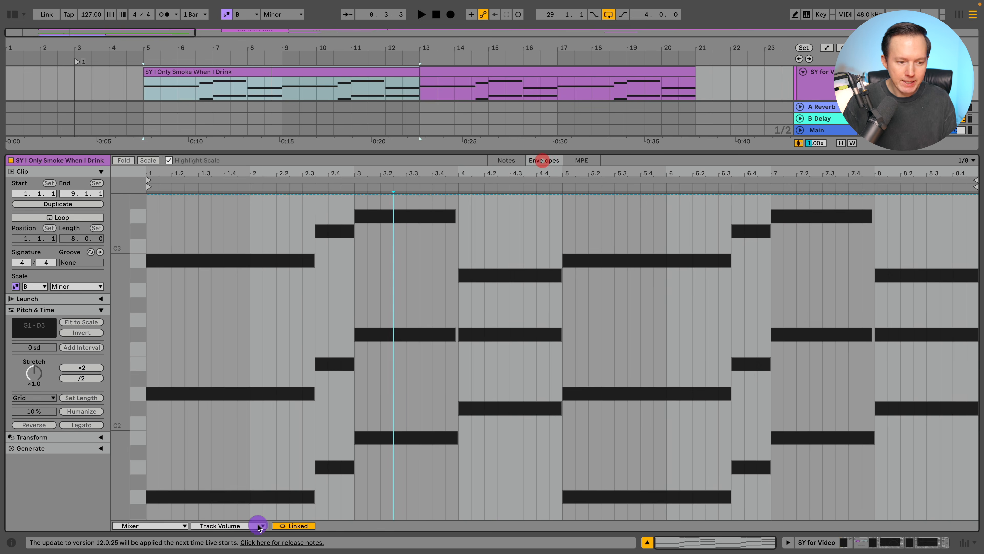
{"action": "left_click", "coordinate": [171, 526]}
{"action": "left_click", "coordinate": [162, 416]}
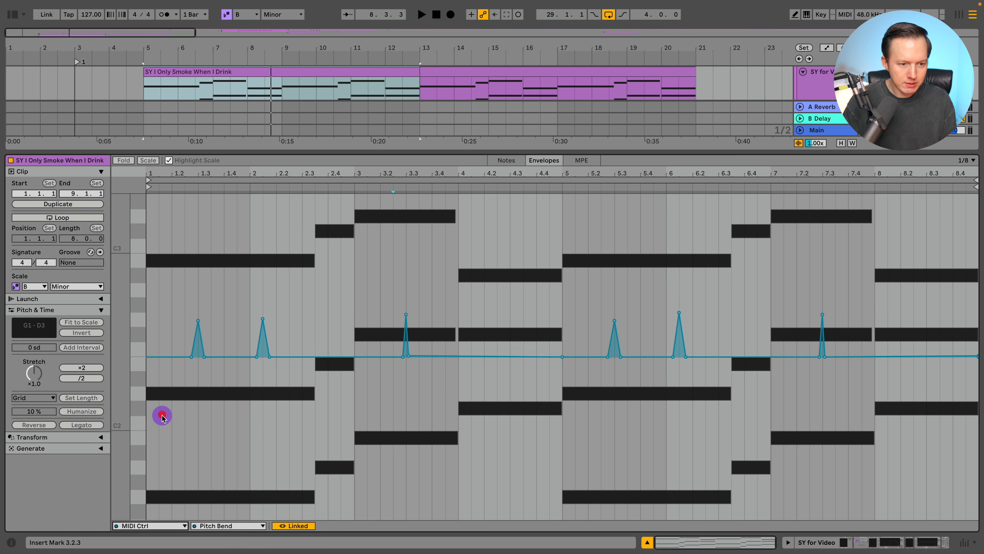
Play the clip from position 1.2.3 to hear the pitch bends, and return to the full arrangement
{"action": "left_click", "coordinate": [183, 429]}
{"action": "key", "text": "space"}
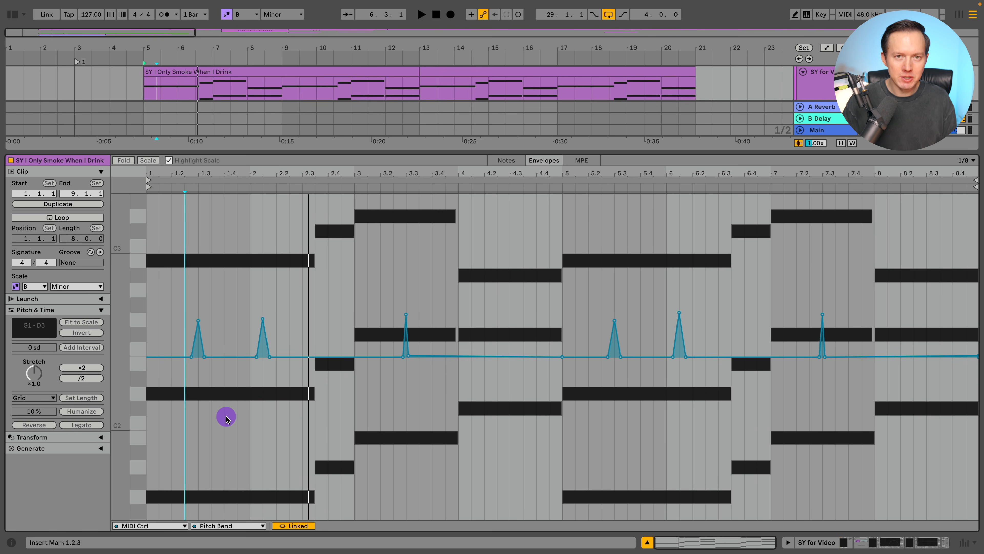
{"action": "key", "text": "space"}
{"action": "left_click", "coordinate": [647, 543]}
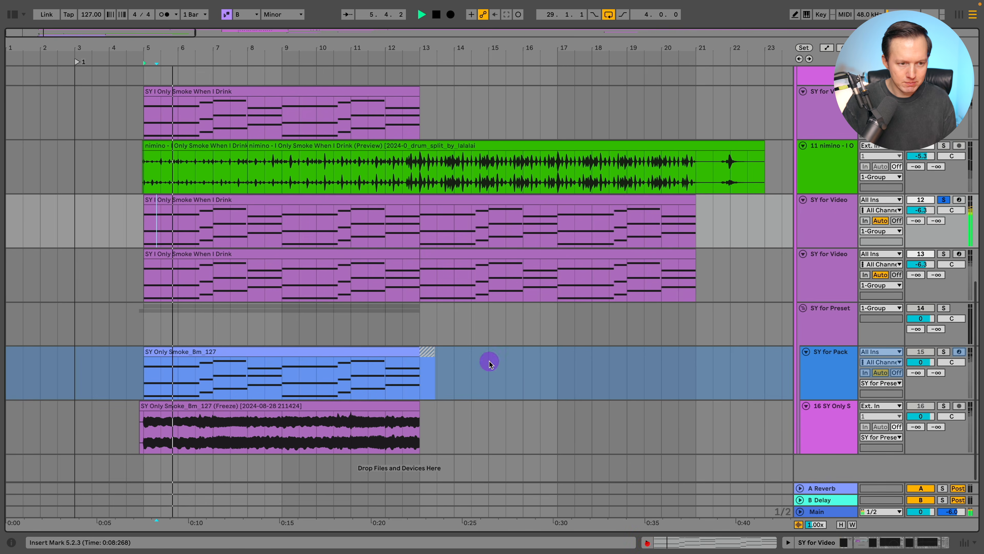
Loop the first clip on track 12 from bar 5 to bar 13 and display that track's devices with playback stopped
{"action": "left_click", "coordinate": [354, 198]}
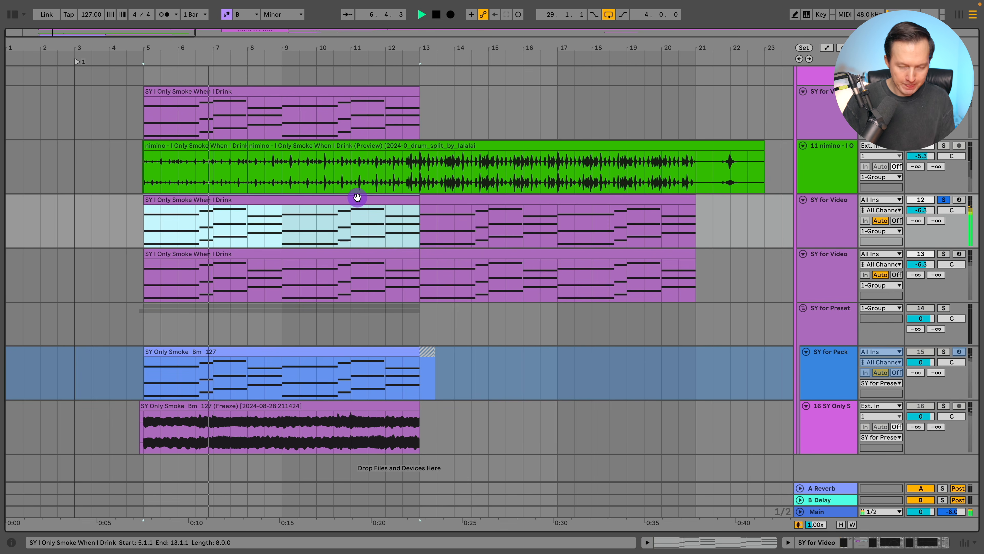
{"action": "key", "text": "super+l"}
{"action": "left_click", "coordinate": [824, 222]}
{"action": "left_click", "coordinate": [865, 545]}
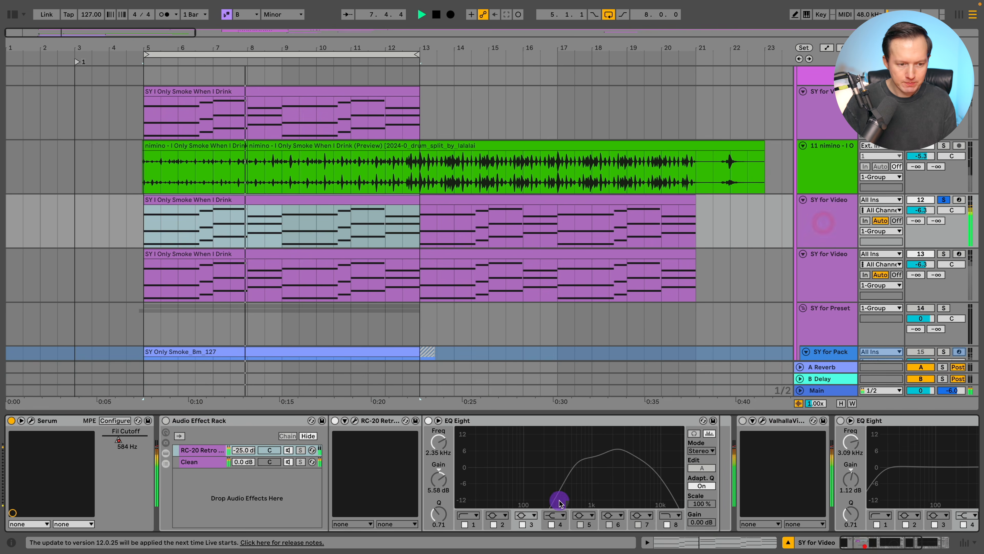
{"action": "key", "text": "space"}
Open the Serum plugin on track 12 and reset it to the Init preset
{"action": "left_click", "coordinate": [31, 420]}
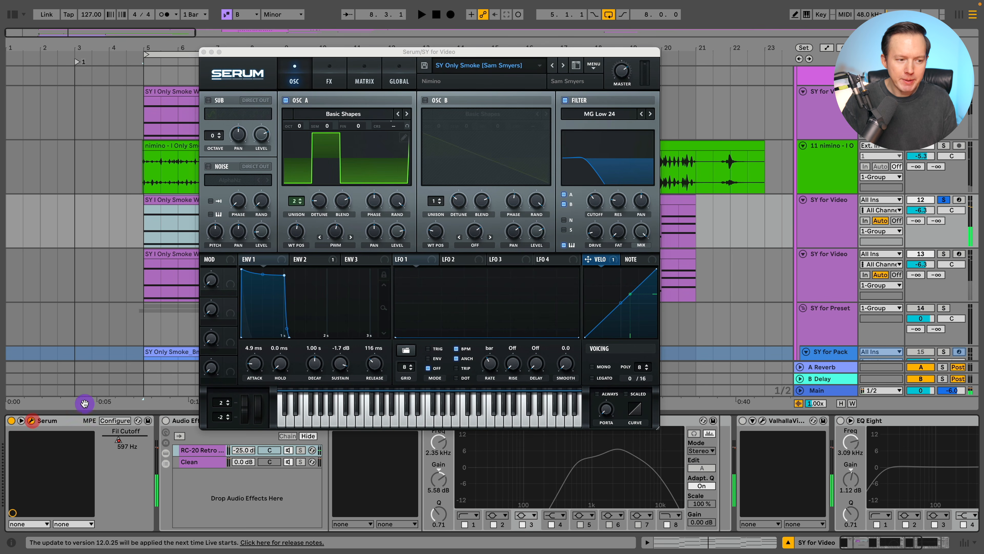
{"action": "left_click", "coordinate": [592, 69]}
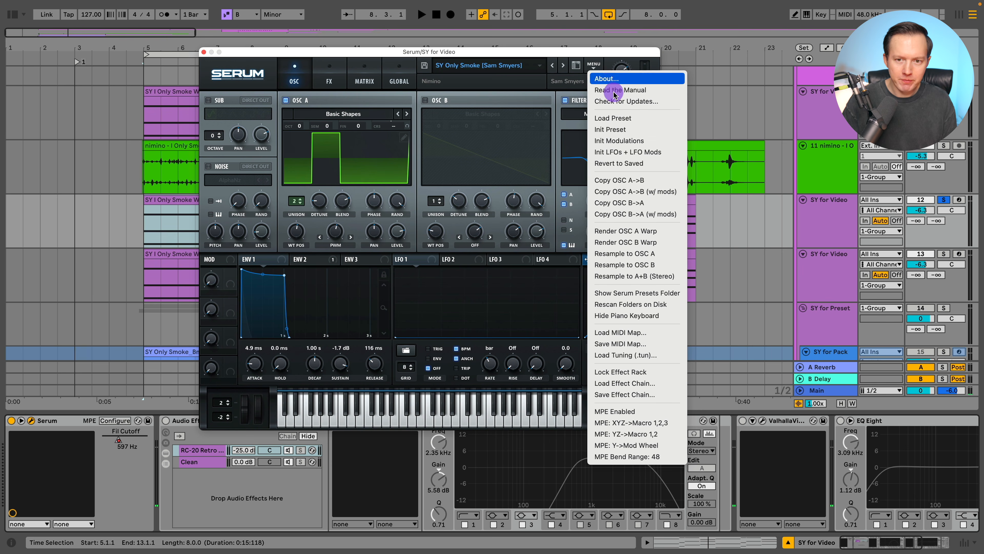
{"action": "left_click", "coordinate": [622, 128]}
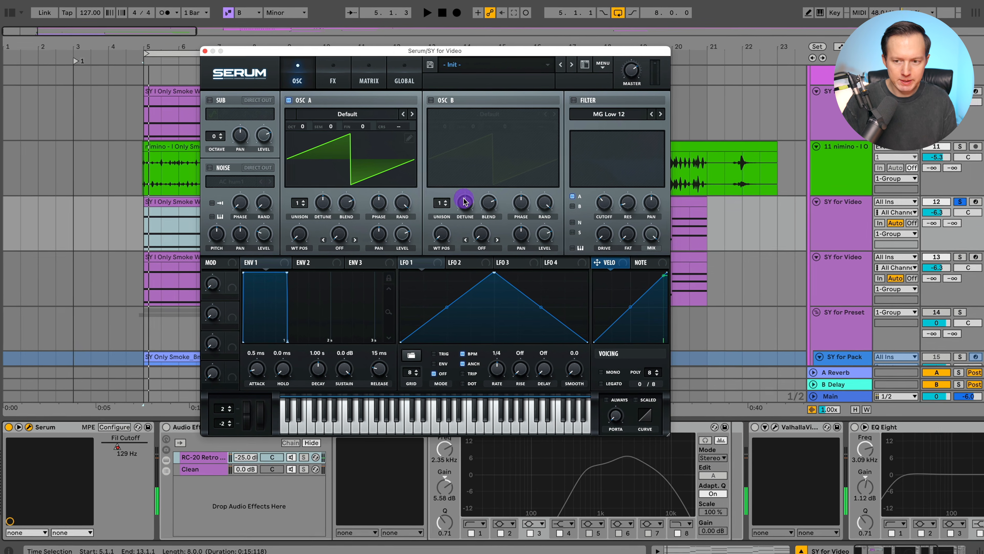
Shape Env 1 with a 5.2 ms attack, -2.5 dB sustain and 112 ms release while auditioning the loop
{"action": "key", "text": "space"}
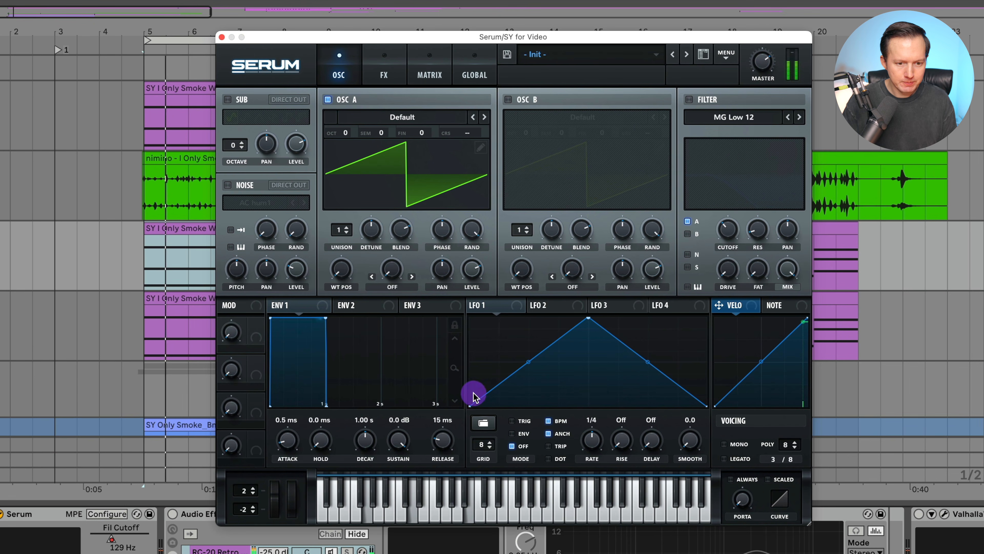
{"action": "mouse_move", "coordinate": [440, 440]}
{"action": "left_mouse_down"}
{"action": "mouse_move", "coordinate": [440, 450]}
{"action": "mouse_move", "coordinate": [442, 440]}
{"action": "left_mouse_up"}
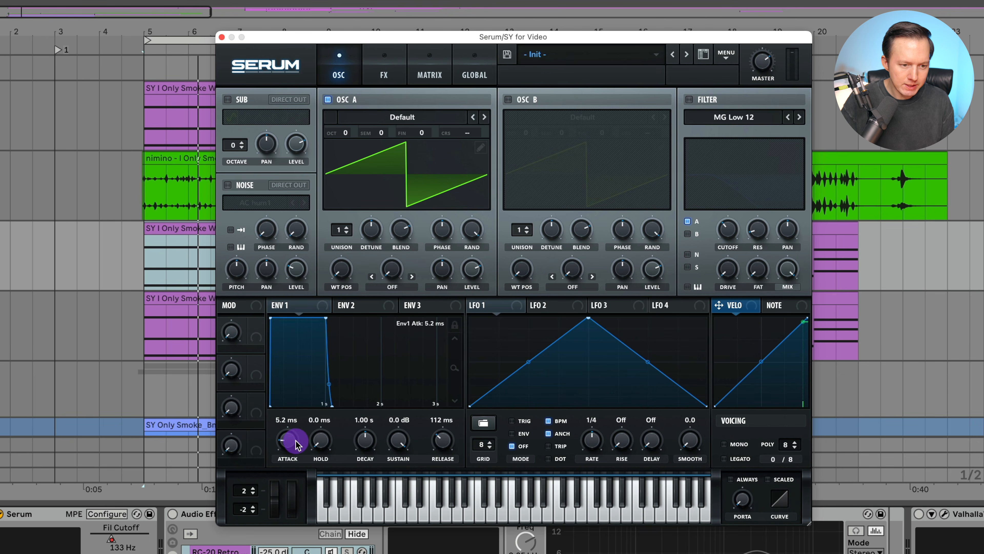
{"action": "left_click_drag", "start_coordinate": [395, 442], "coordinate": [390, 463]}
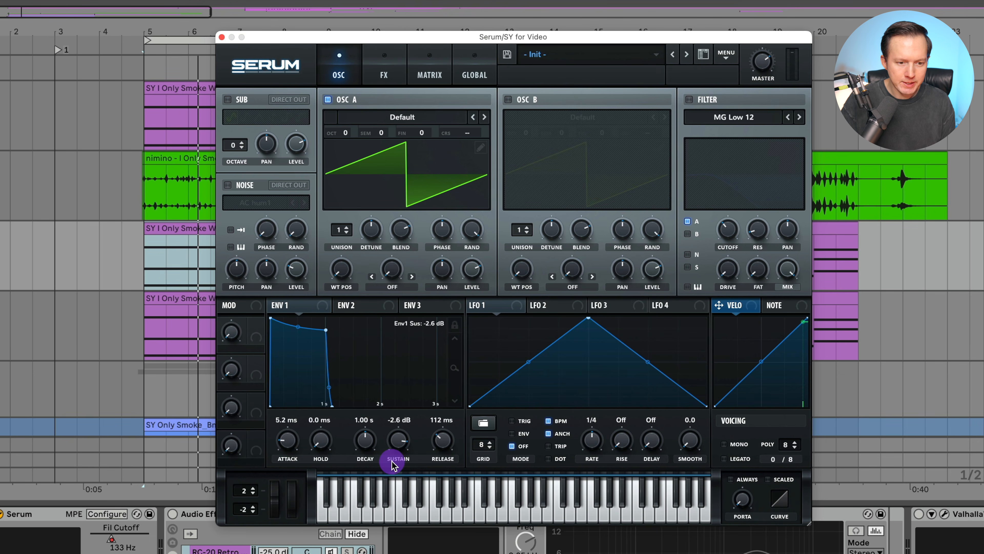
{"action": "key", "text": "space"}
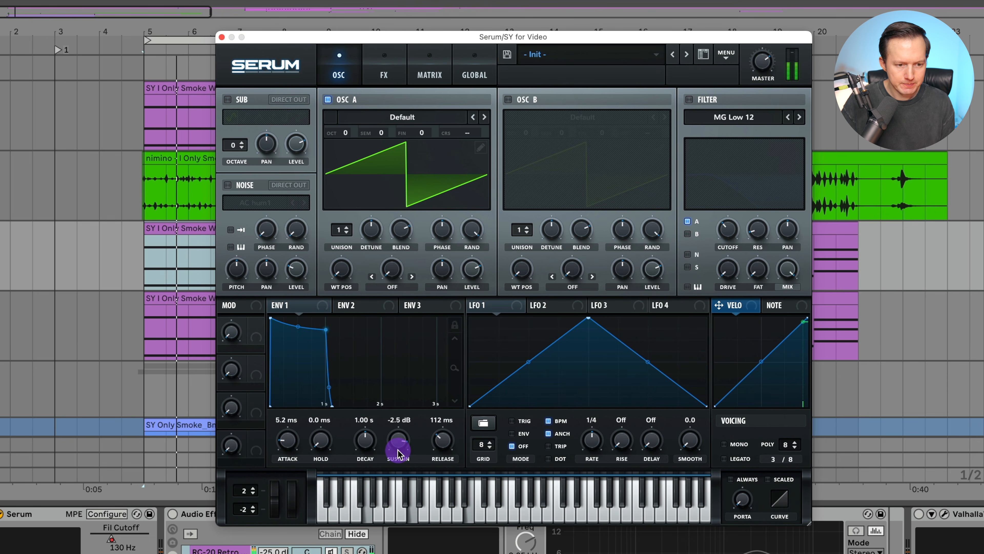
{"action": "key", "text": "space"}
Shape Env 2 with a 0.0 ms attack, 250 ms decay, 0% sustain and 0.0 ms release
{"action": "left_click", "coordinate": [355, 306]}
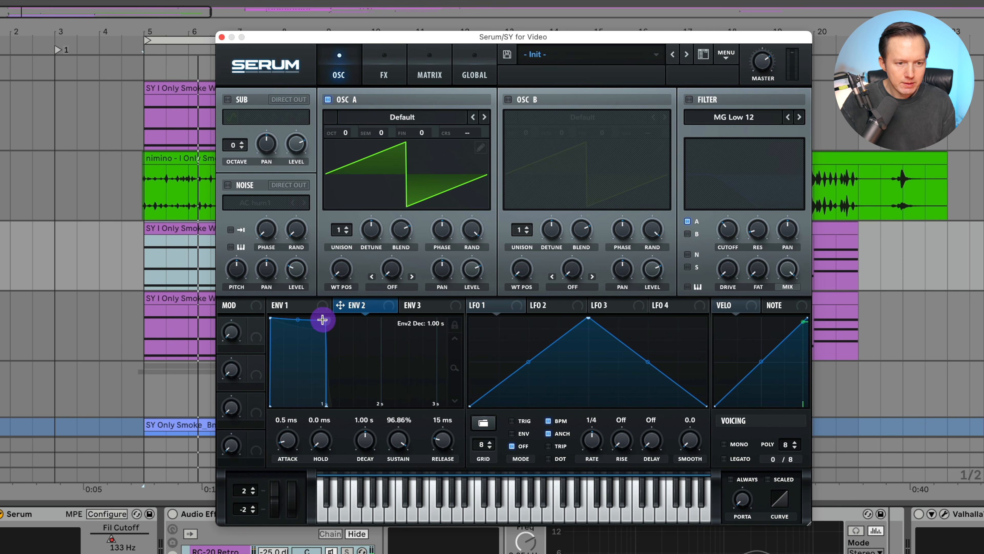
{"action": "left_click_drag", "start_coordinate": [323, 319], "coordinate": [308, 437]}
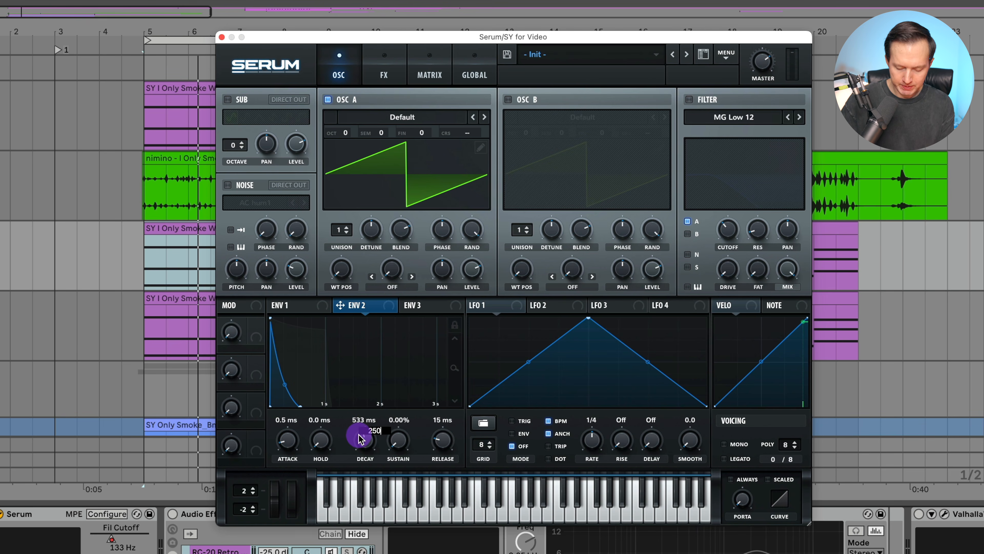
{"action": "key", "text": "Return"}
{"action": "left_click_drag", "start_coordinate": [441, 439], "coordinate": [445, 474]}
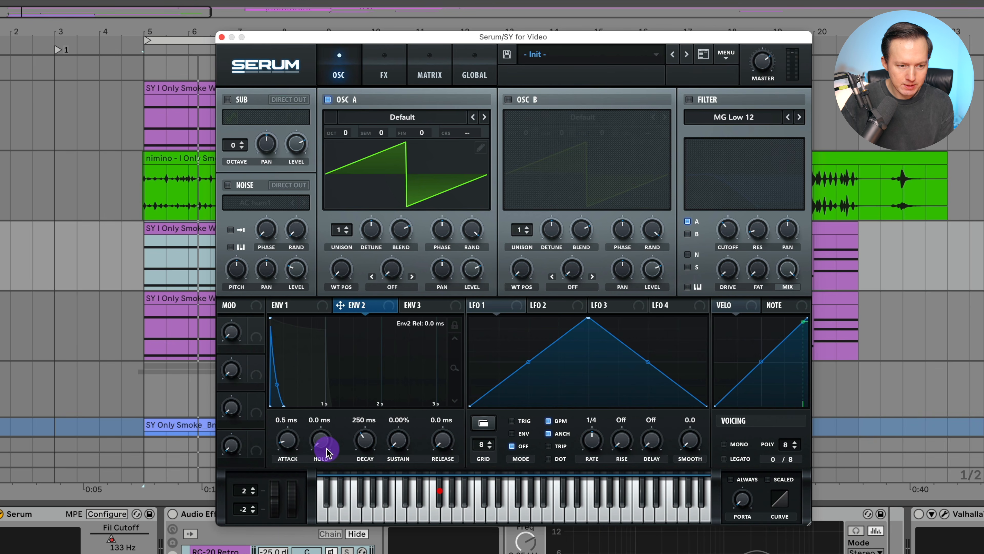
{"action": "left_click_drag", "start_coordinate": [289, 435], "coordinate": [300, 482]}
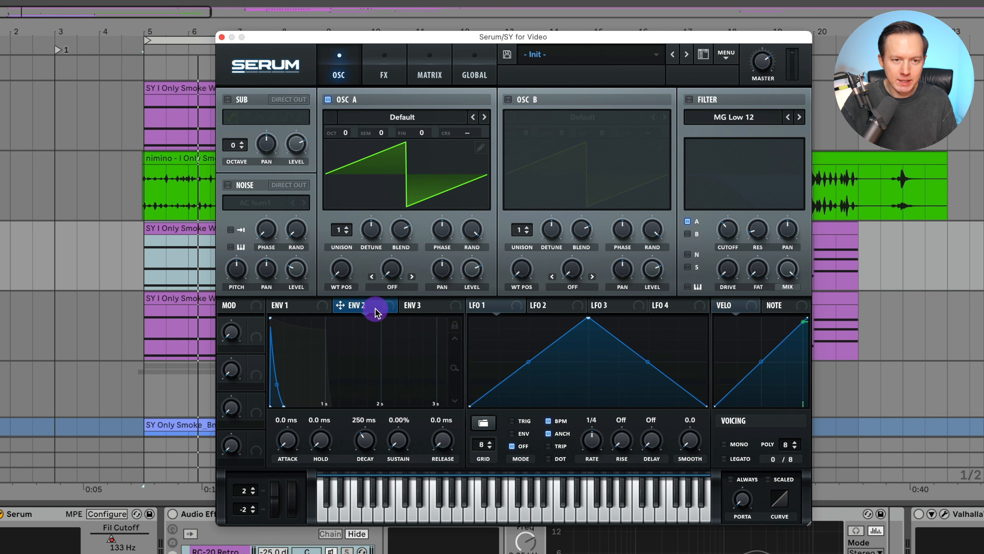
Assign Env 2 to Osc A's coarse pitch and adjust the modulation to a very small amount
{"action": "left_click_drag", "start_coordinate": [376, 312], "coordinate": [482, 132]}
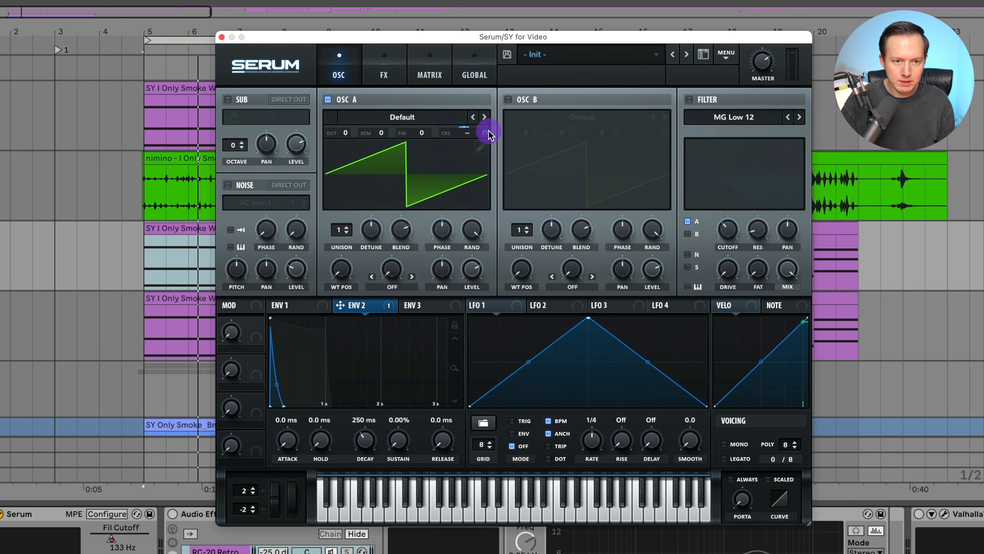
{"action": "left_click_drag", "start_coordinate": [486, 133], "coordinate": [487, 173]}
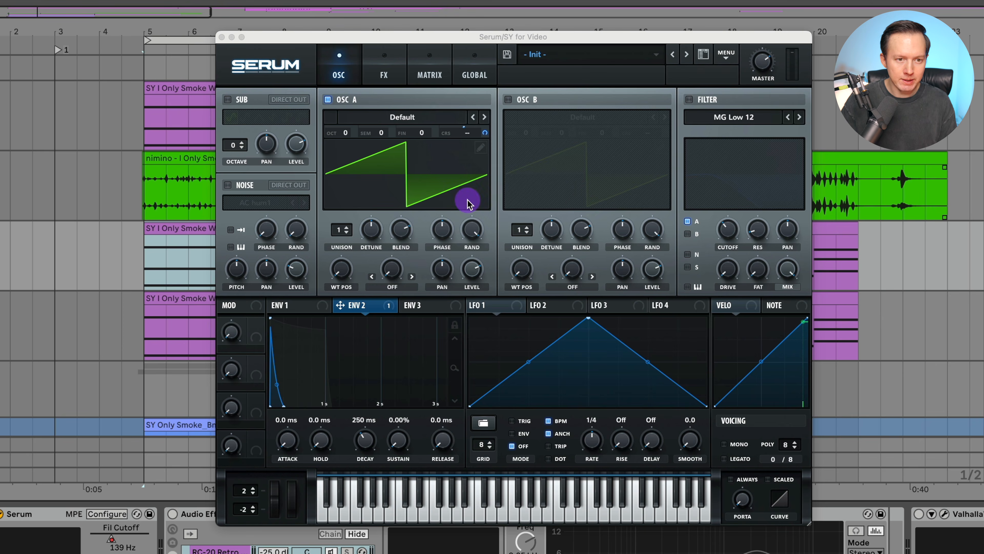
Load the Analog wavetable Basic Shapes into Osc A and move the wavetable position to the square wave
{"action": "left_click", "coordinate": [388, 126]}
{"action": "mouse_move", "coordinate": [388, 134]}
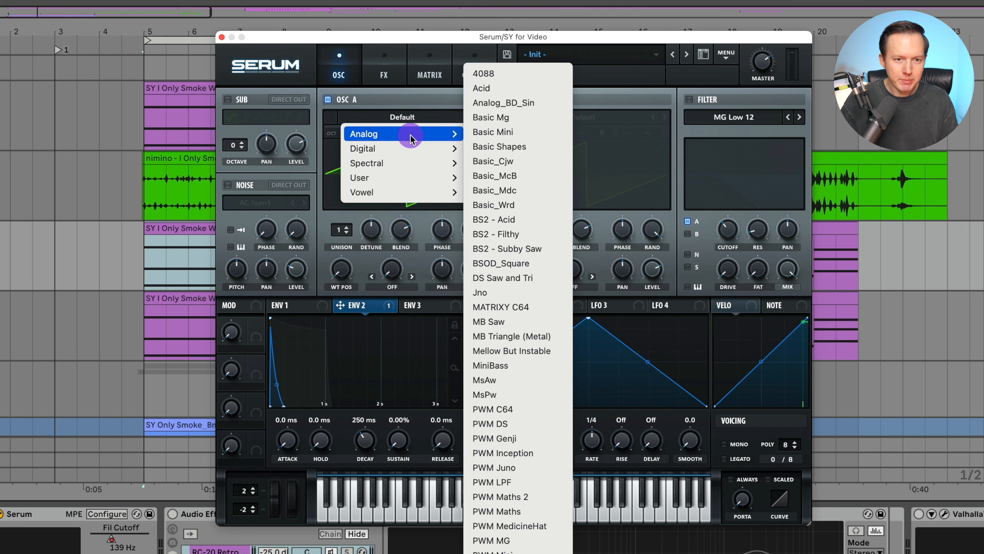
{"action": "left_click", "coordinate": [500, 146]}
{"action": "left_click_drag", "start_coordinate": [340, 270], "coordinate": [368, 215]}
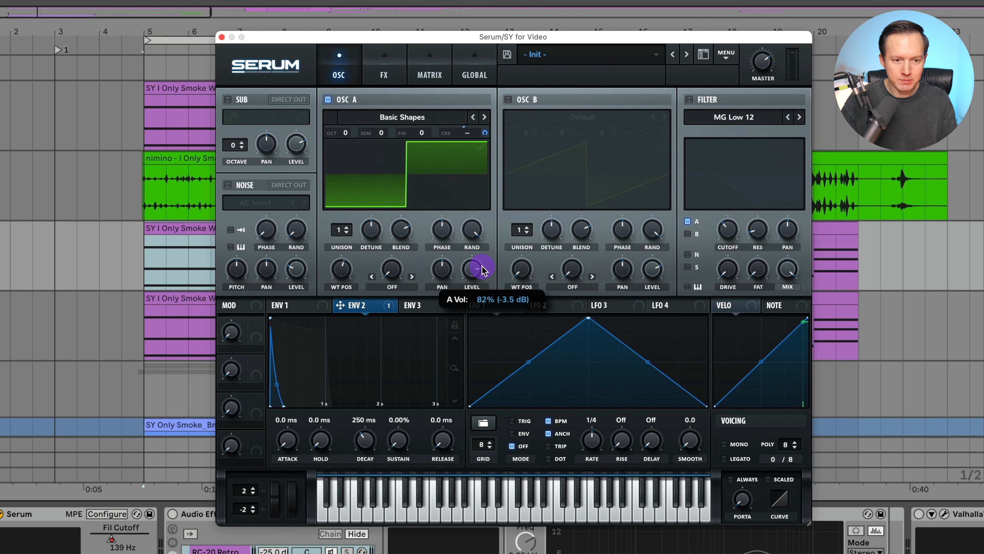
Set Osc A to 2 unison voices and reduce the unison detune
{"action": "left_click", "coordinate": [345, 227]}
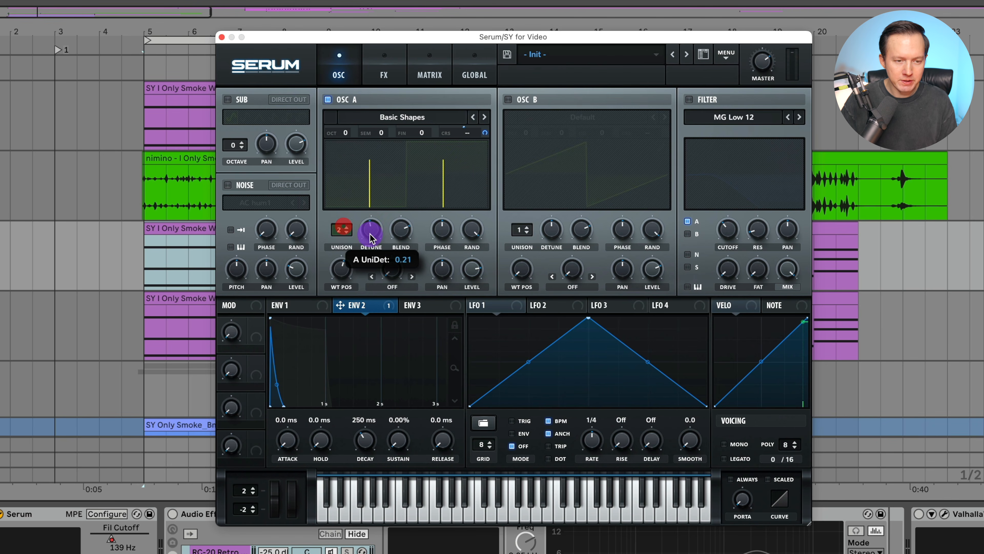
{"action": "left_click_drag", "start_coordinate": [372, 228], "coordinate": [389, 290]}
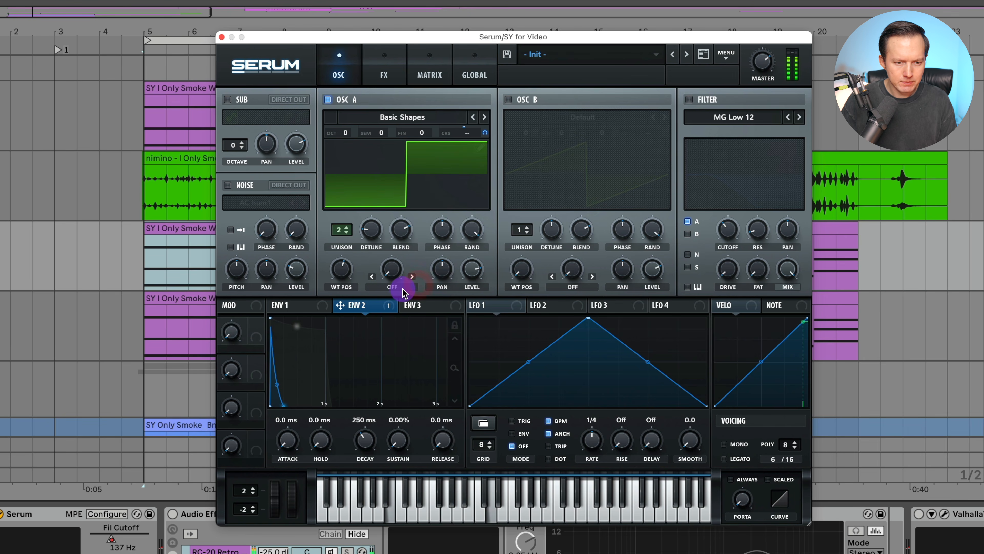
Set Osc A's warp mode to PWM, raise the warp amount to narrow the pulse, and audition the loop
{"action": "left_click", "coordinate": [392, 287]}
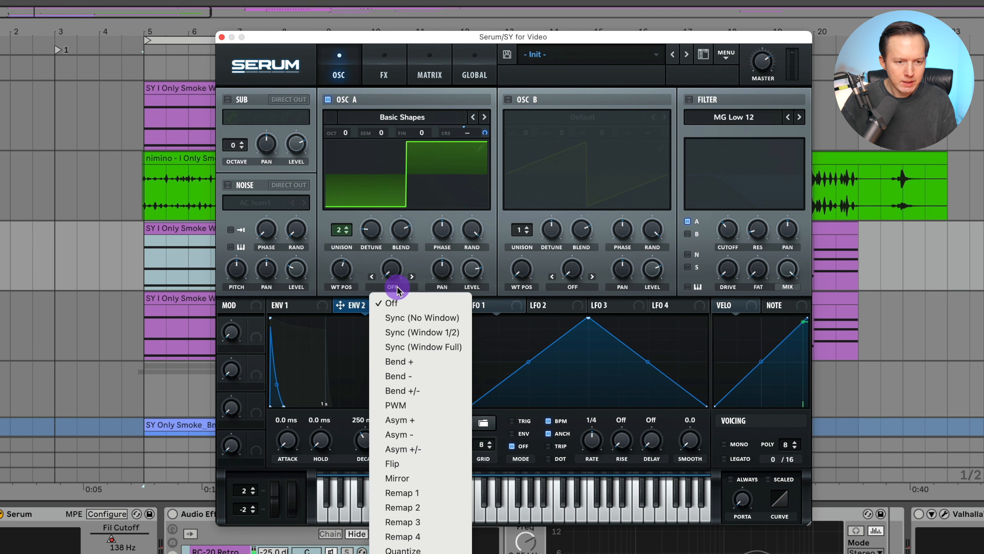
{"action": "left_click", "coordinate": [426, 405]}
{"action": "left_click_drag", "start_coordinate": [395, 285], "coordinate": [407, 212]}
{"action": "key", "text": "space"}
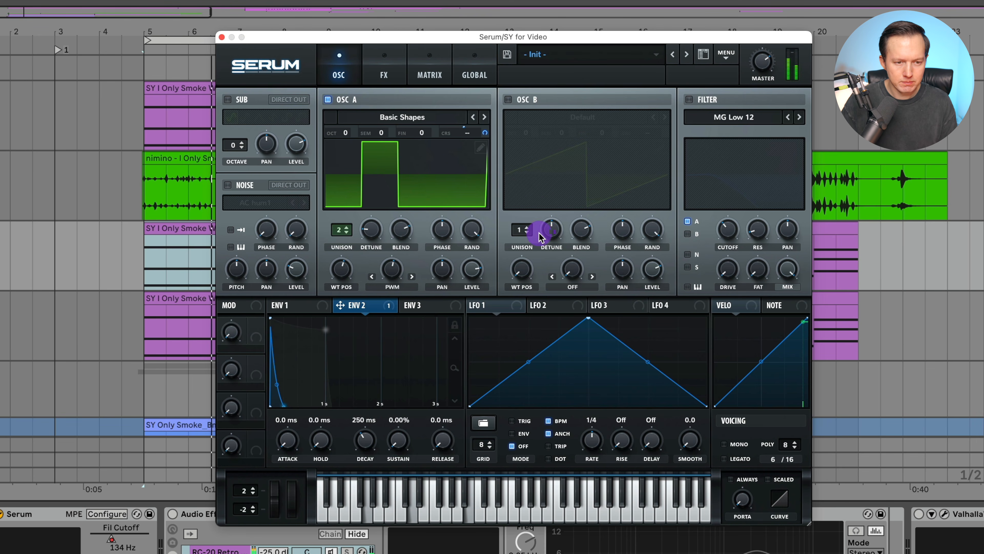
Enable the MG Low 24 filter on Osc A with key tracking, adjust its cutoff and add a little drive
{"action": "left_click", "coordinate": [688, 100]}
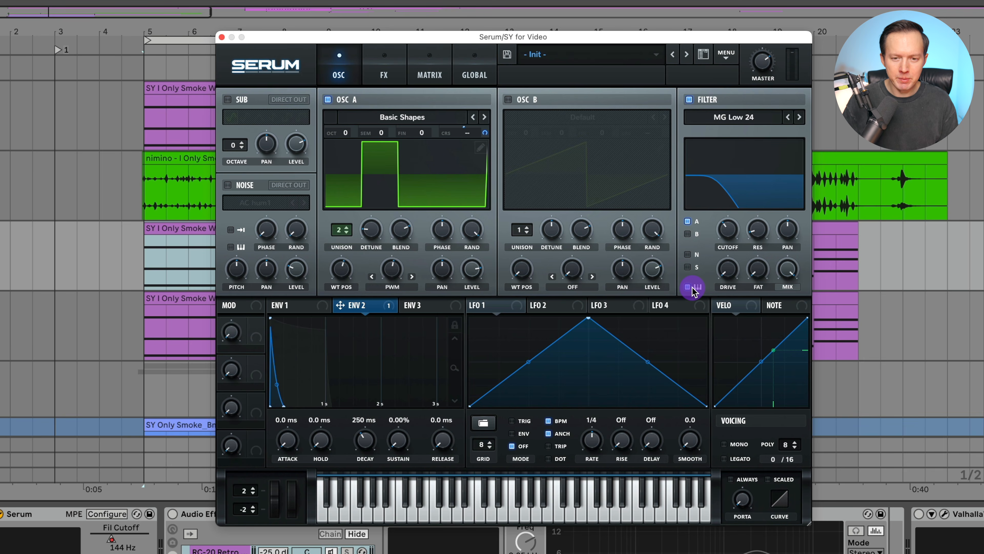
{"action": "left_click_drag", "start_coordinate": [721, 227], "coordinate": [760, 219]}
{"action": "left_click_drag", "start_coordinate": [731, 270], "coordinate": [734, 270]}
{"action": "key", "text": "space"}
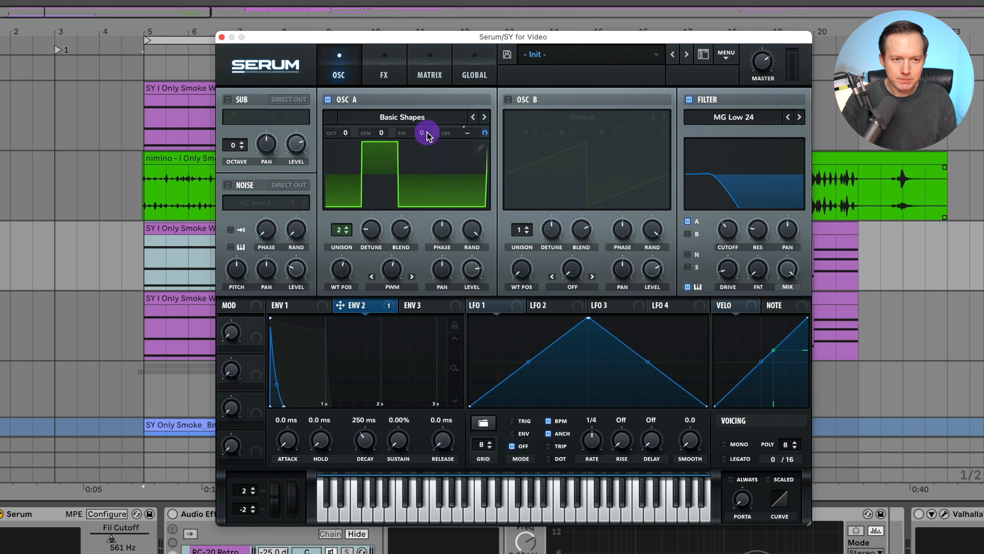
Create a velocity-to-amp assignment in Serum's modulation matrix
{"action": "left_click", "coordinate": [434, 77]}
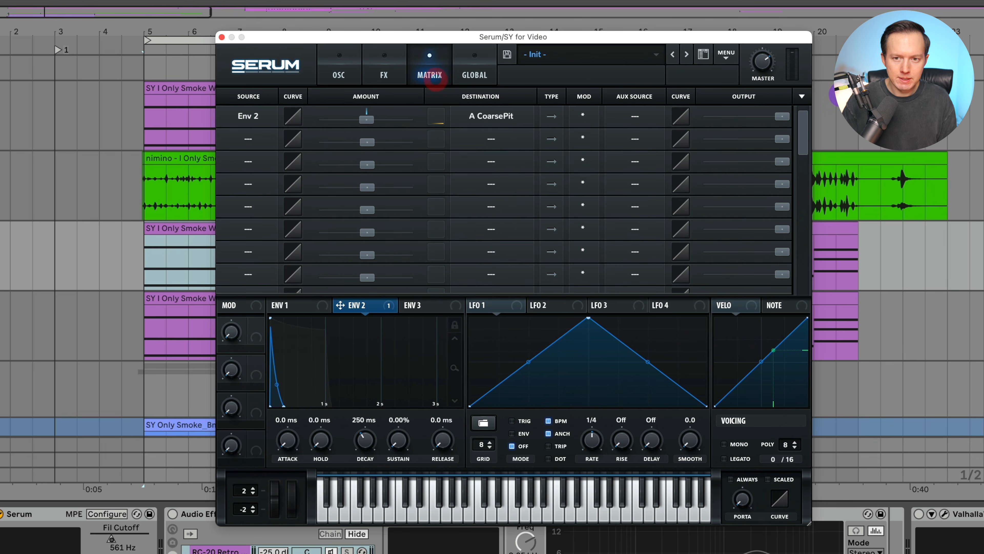
{"action": "left_click", "coordinate": [803, 99]}
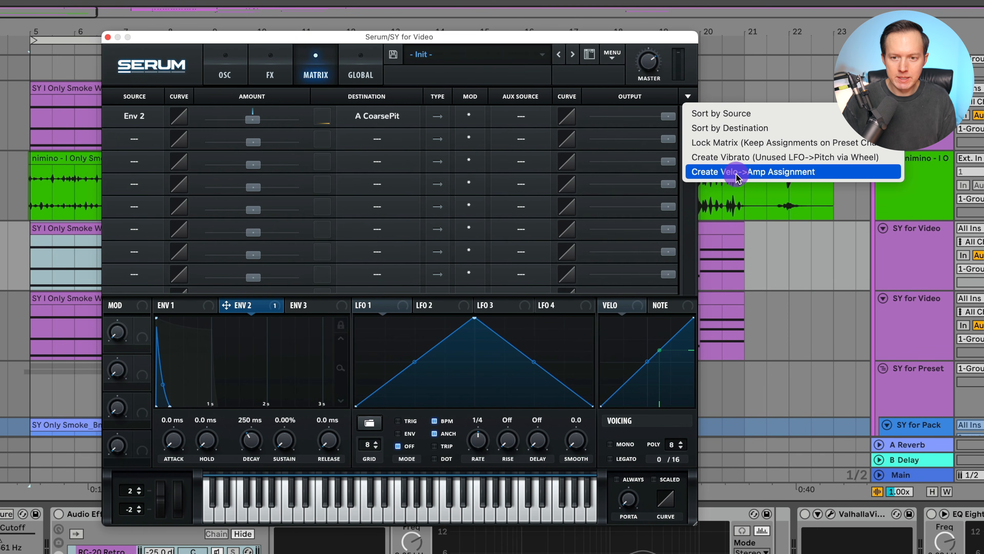
{"action": "left_click", "coordinate": [796, 174]}
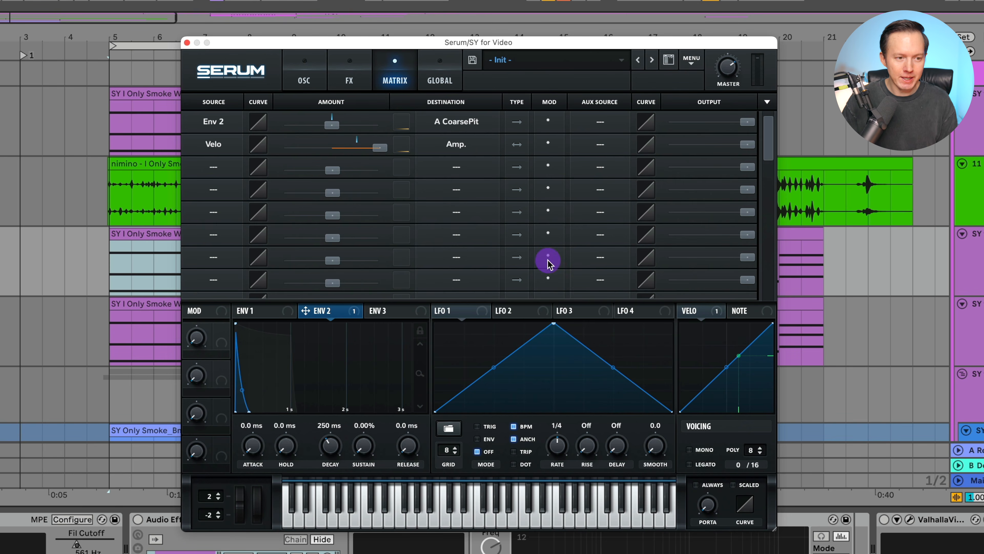
Close Serum, examine the synth clip's MIDI notes during playback, and return to the arrangement with the synth track selected
{"action": "left_click", "coordinate": [187, 42]}
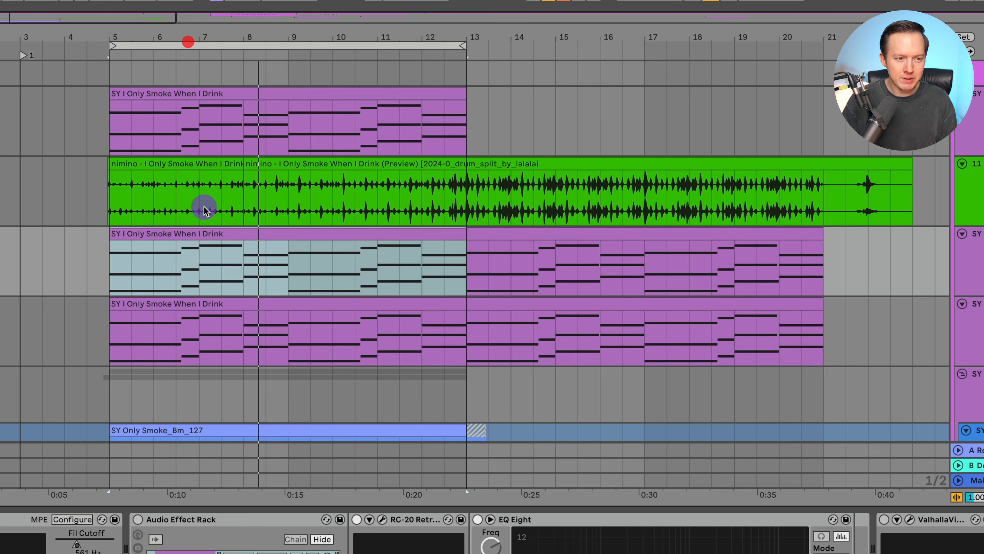
{"action": "double_click", "coordinate": [213, 237]}
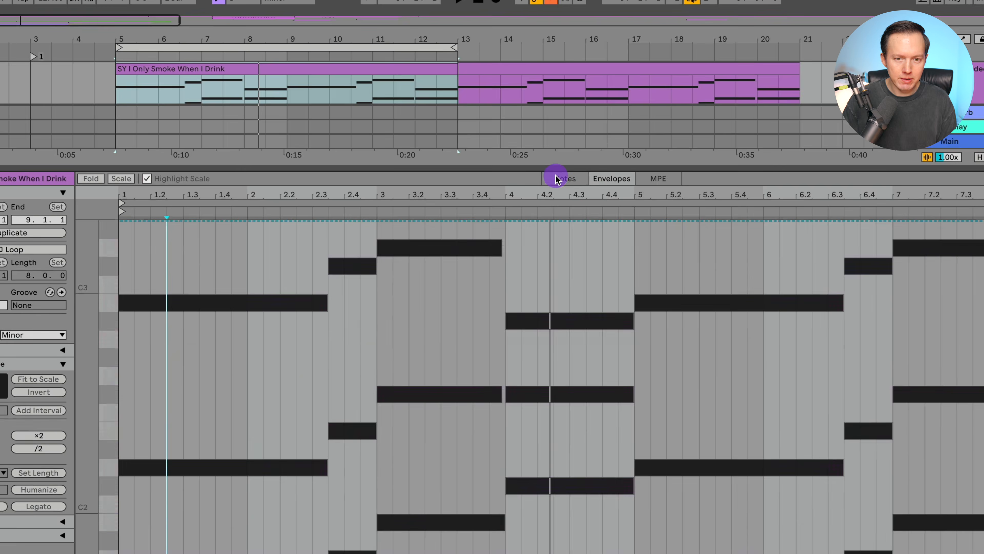
{"action": "left_click", "coordinate": [566, 176]}
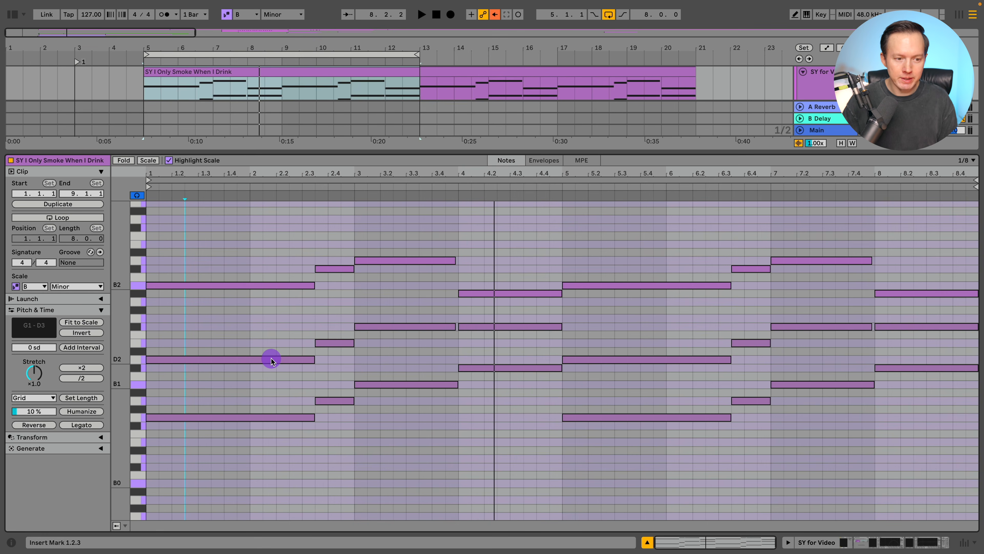
{"action": "key", "text": "space"}
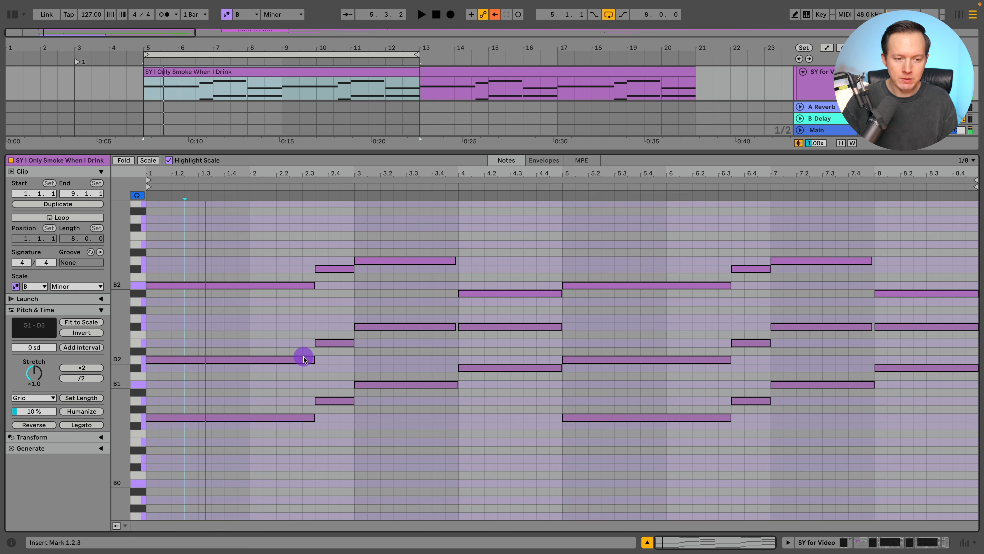
{"action": "key", "text": "space"}
{"action": "left_click", "coordinate": [649, 543]}
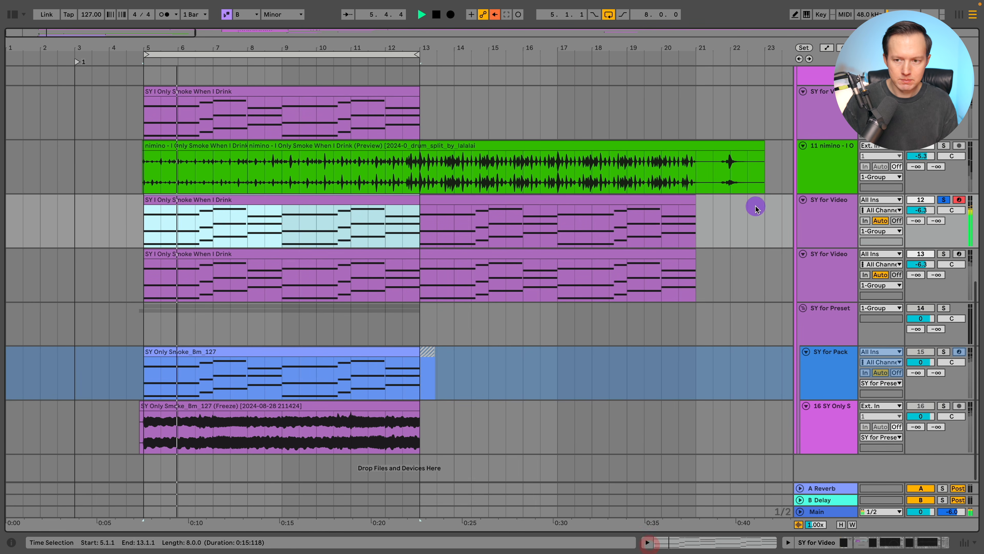
{"action": "left_click", "coordinate": [830, 214]}
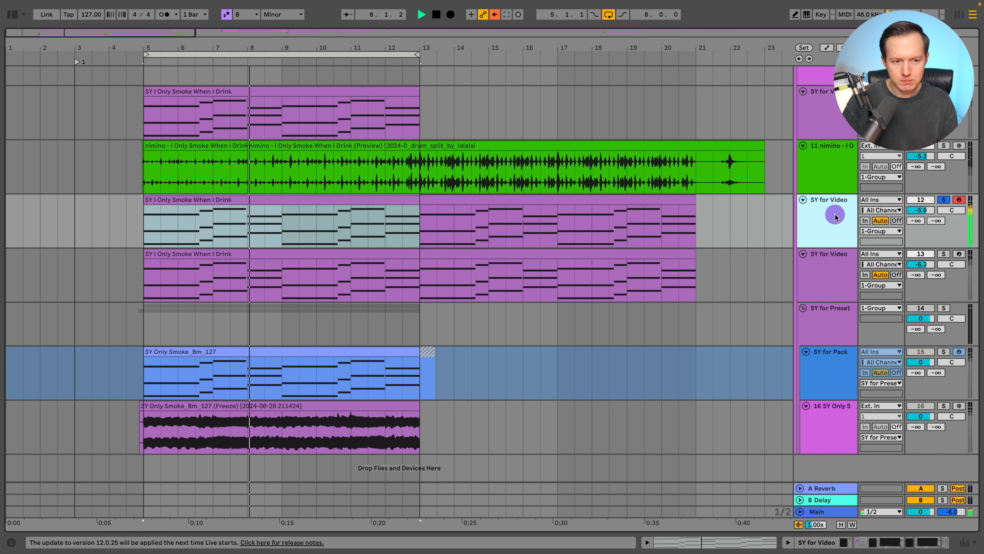
Enable the EQ in Serum's effects, switch its low band to a low cut and adjust the cut frequency while the loop plays
{"action": "left_click", "coordinate": [905, 544]}
{"action": "key", "text": "space"}
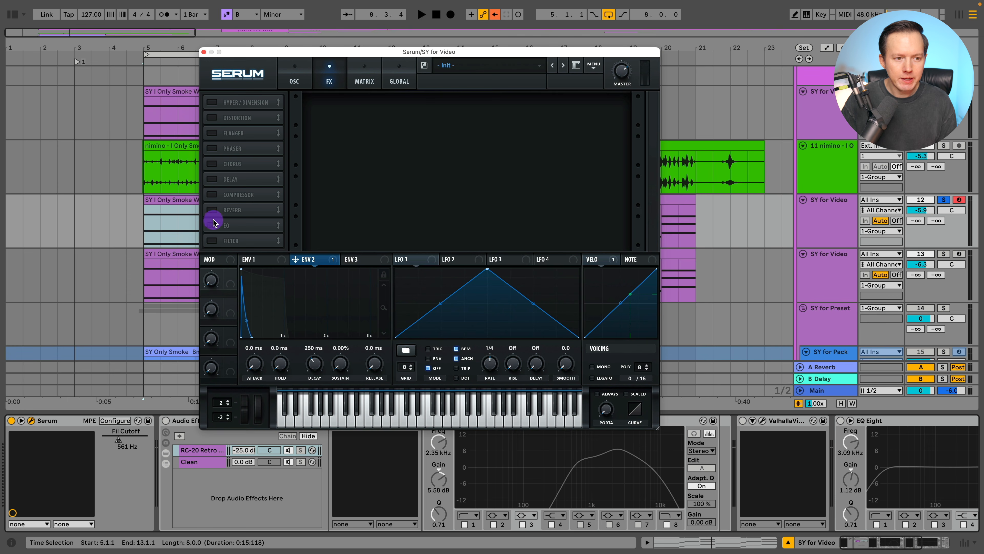
{"action": "left_click", "coordinate": [213, 225]}
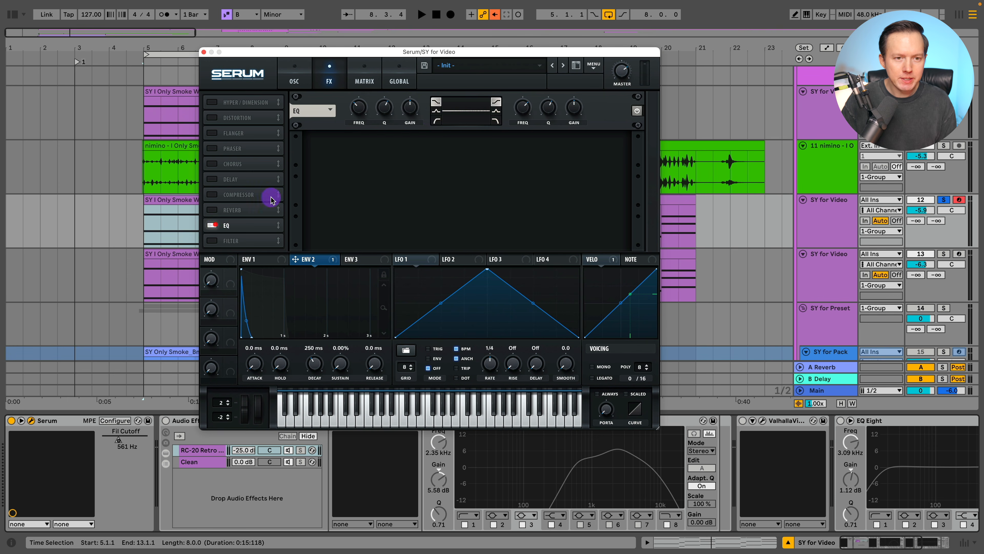
{"action": "left_click", "coordinate": [435, 121]}
{"action": "left_click", "coordinate": [380, 123]}
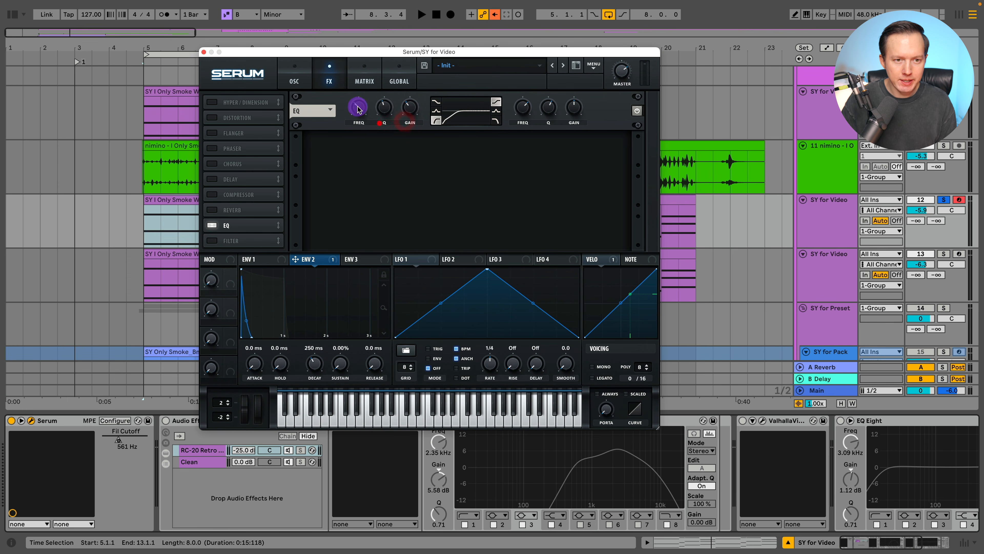
{"action": "key", "text": "space"}
{"action": "left_click_drag", "start_coordinate": [356, 125], "coordinate": [358, 123]}
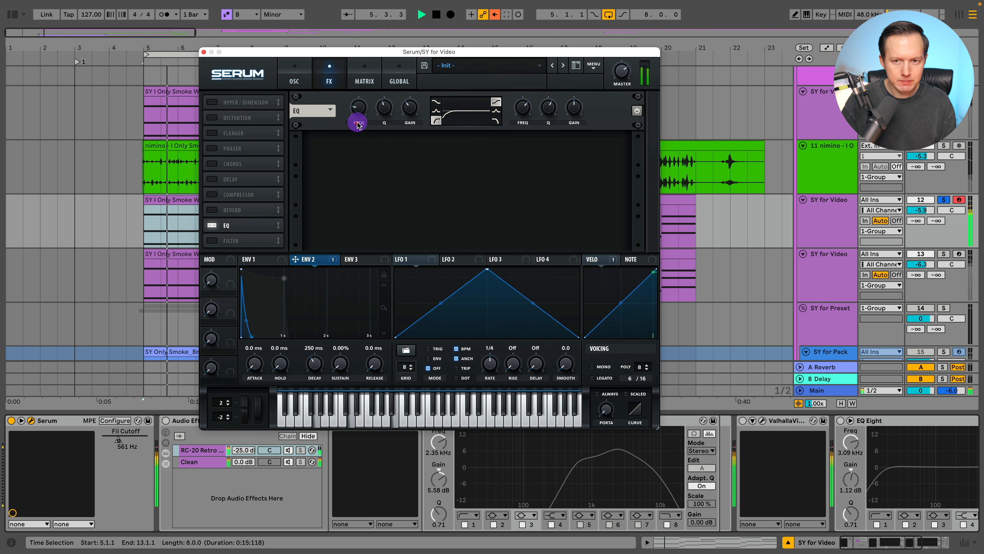
Place the insert marker at 5.1.1 on the synth track and review Serum's oscillator settings
{"action": "left_click", "coordinate": [203, 52]}
{"action": "left_click", "coordinate": [143, 221]}
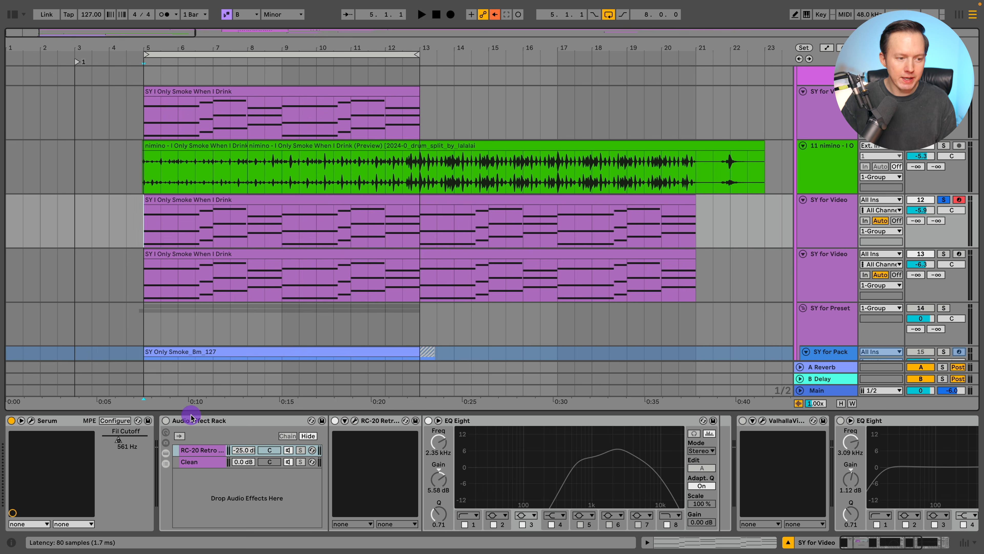
{"action": "left_click", "coordinate": [31, 421]}
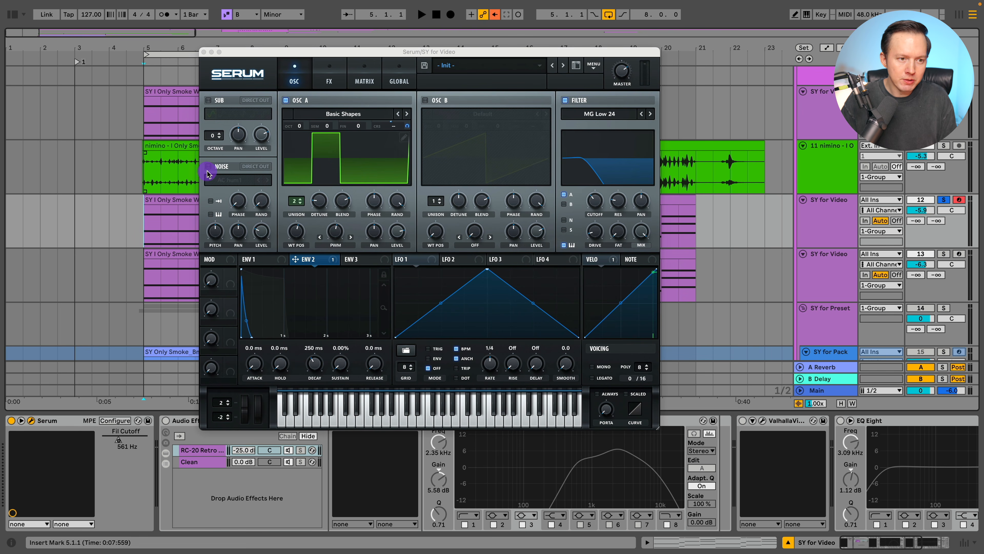
{"action": "left_click", "coordinate": [204, 52]}
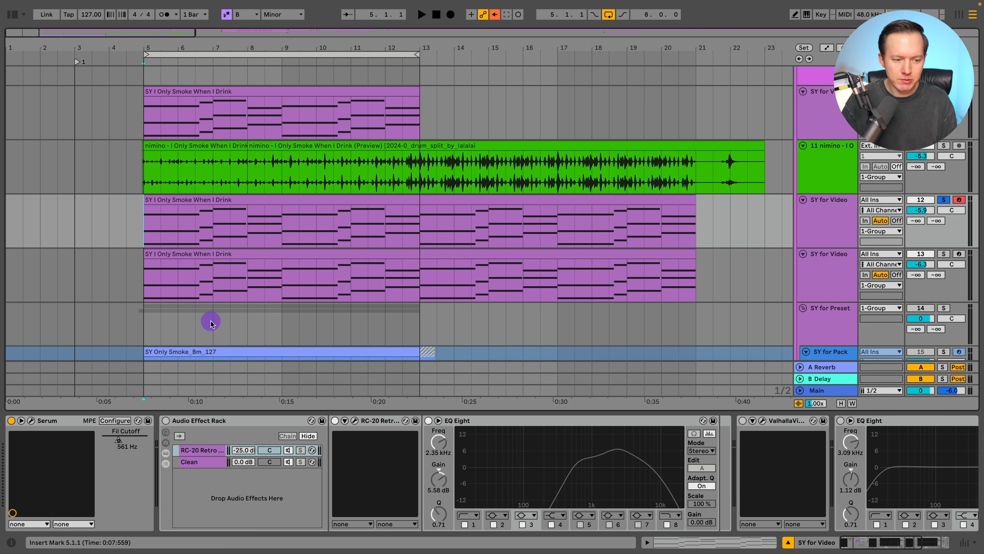
Enable the Audio Effect Rack after Serum and inspect the RC-20 Retro Color noise settings in its first chain
{"action": "left_click", "coordinate": [165, 421]}
{"action": "left_click", "coordinate": [199, 451]}
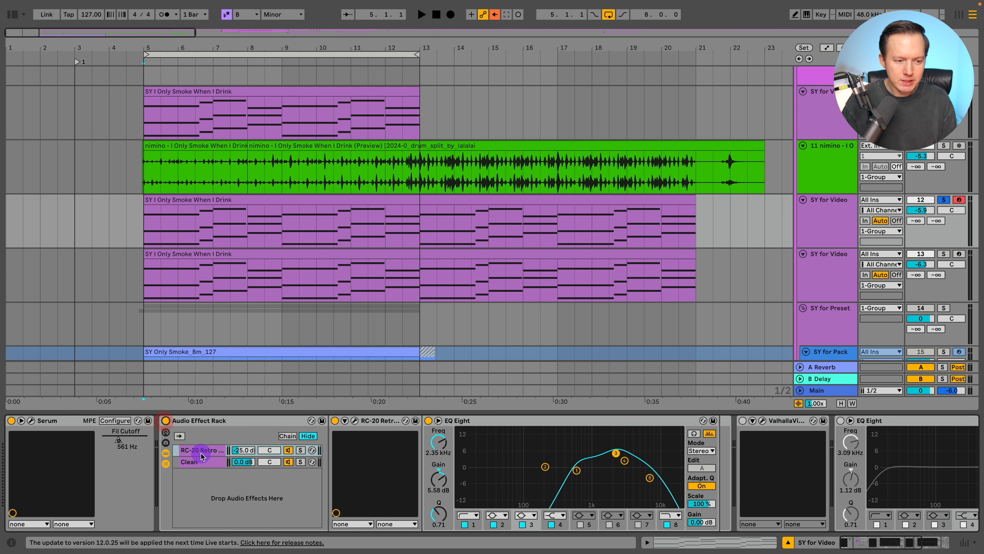
{"action": "left_click", "coordinate": [353, 422]}
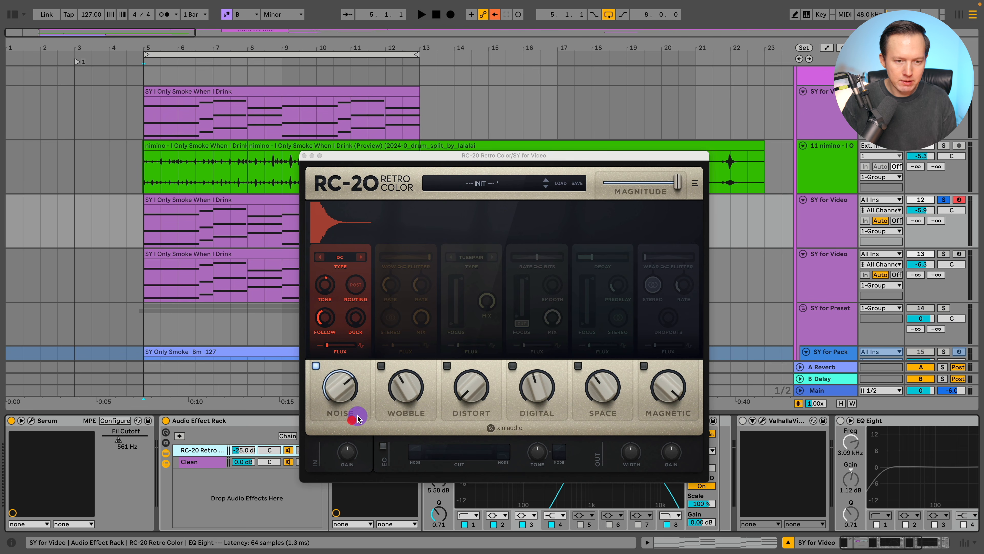
{"action": "left_click_drag", "start_coordinate": [391, 156], "coordinate": [371, 64]}
{"action": "left_click", "coordinate": [364, 272]}
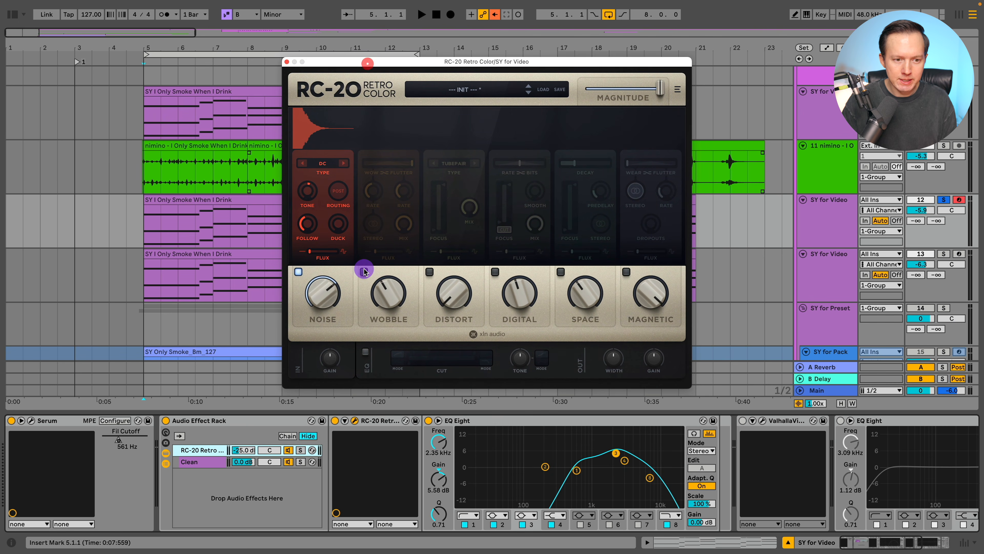
{"action": "left_click", "coordinate": [287, 62]}
{"action": "left_click", "coordinate": [288, 62]}
Audition the loop from bar 5 with the EQ Eight after RC-20 bypassed and re-enabled for comparison
{"action": "key", "text": "space"}
{"action": "left_click", "coordinate": [142, 225]}
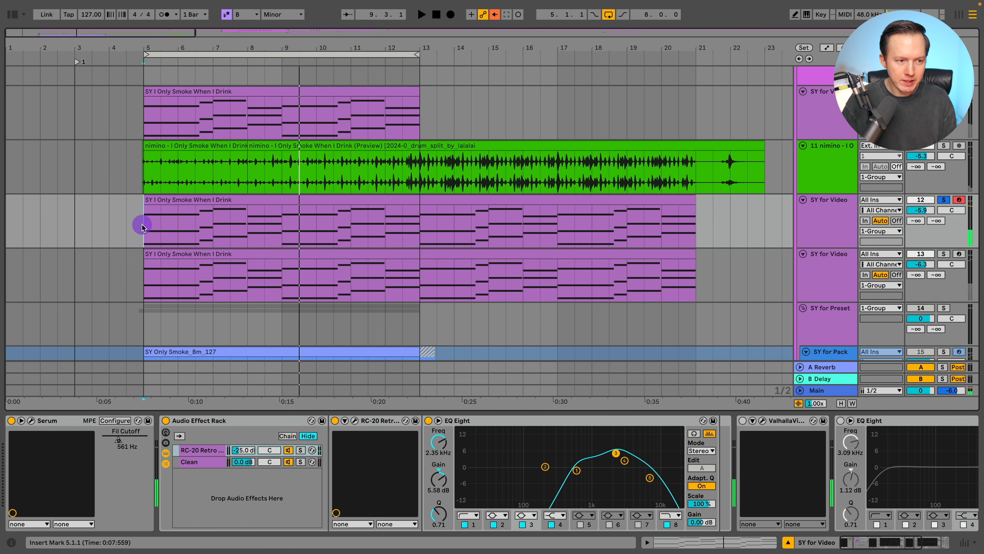
{"action": "key", "text": "space"}
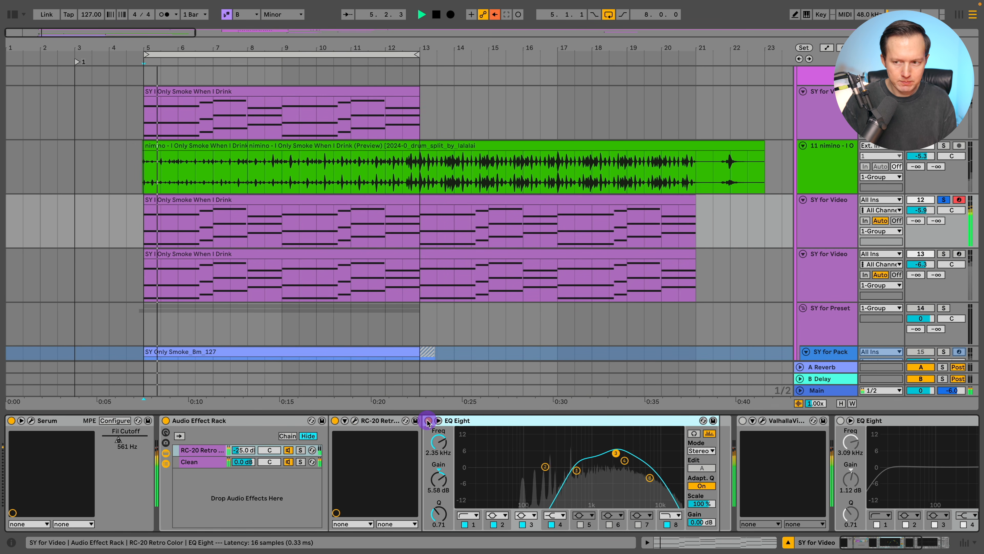
{"action": "left_click", "coordinate": [428, 420]}
{"action": "left_click", "coordinate": [428, 421]}
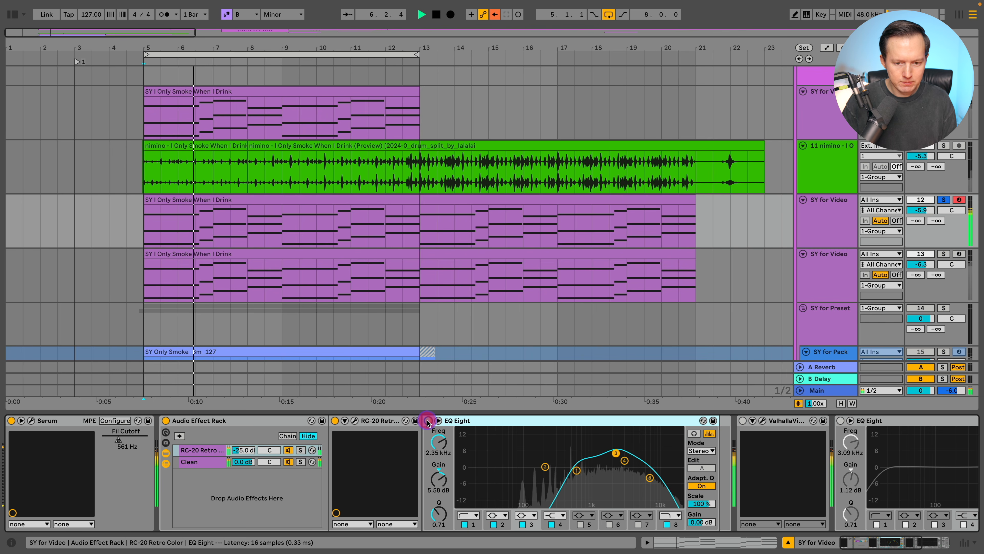
{"action": "left_click", "coordinate": [428, 420]}
{"action": "left_click", "coordinate": [428, 420]}
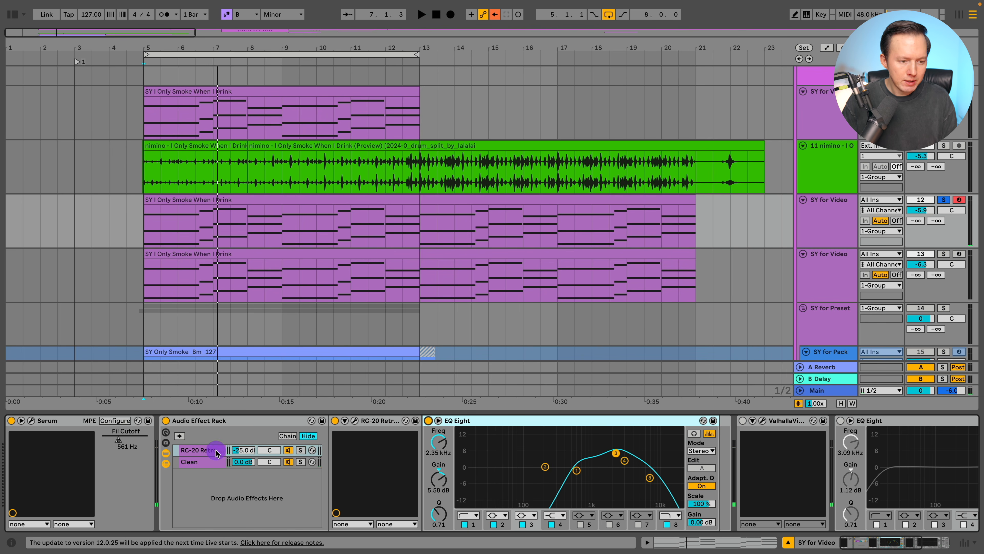
Compare the Clean and RC-20 chains of the effect rack and audition the noise chain's contribution to the loop
{"action": "left_click", "coordinate": [205, 458]}
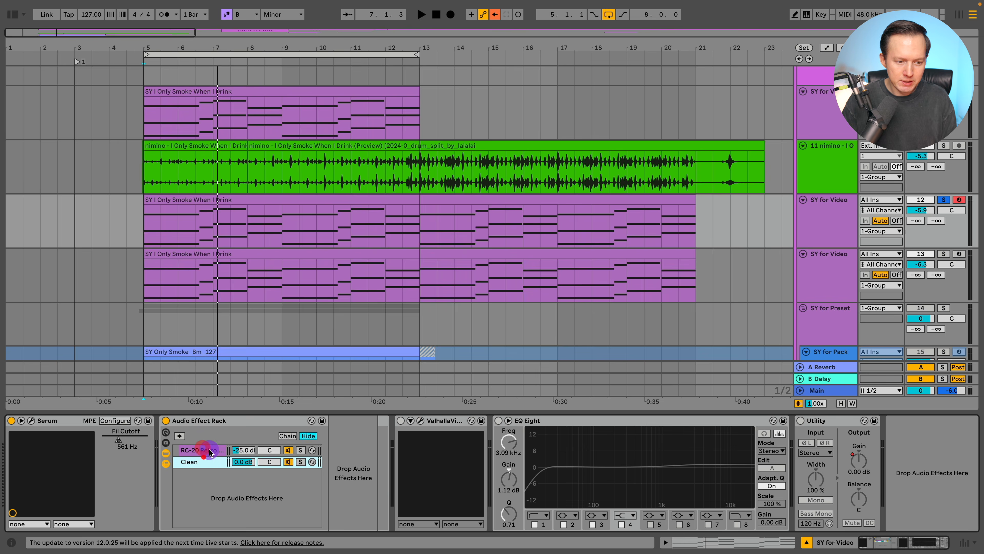
{"action": "left_click", "coordinate": [209, 451]}
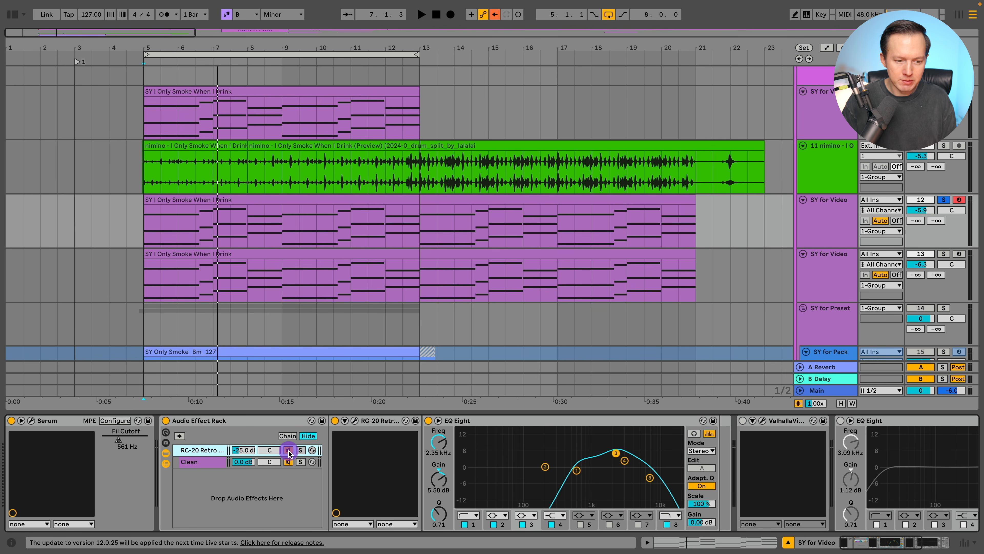
{"action": "key", "text": "space"}
{"action": "left_click", "coordinate": [247, 451]}
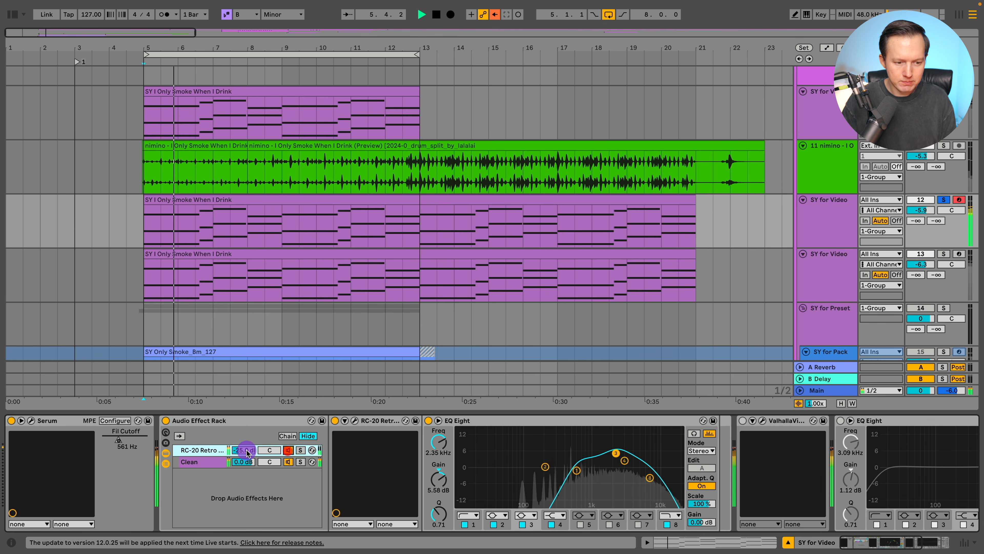
Enable ValhallaVintageVerb on the synth track, review its Plate reverb settings and audition the loop
{"action": "left_click", "coordinate": [741, 423]}
{"action": "key", "text": "space"}
{"action": "left_click", "coordinate": [762, 421]}
{"action": "left_click_drag", "start_coordinate": [575, 143], "coordinate": [396, 99]}
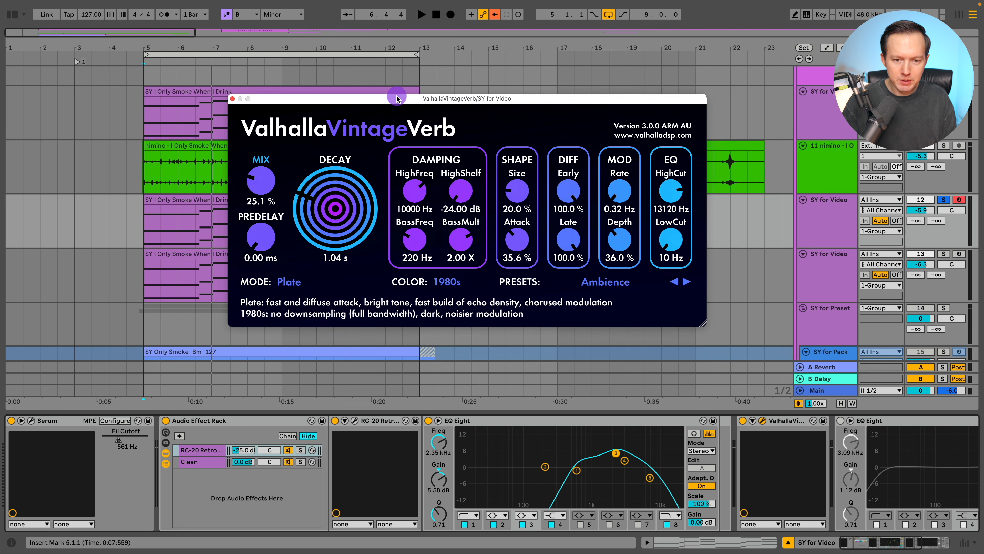
{"action": "key", "text": "space"}
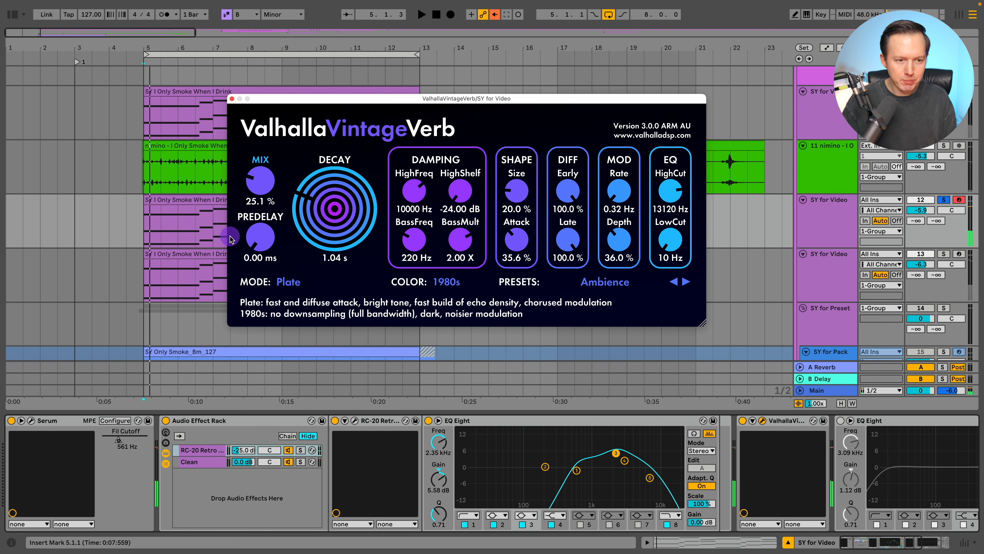
{"action": "key", "text": "space"}
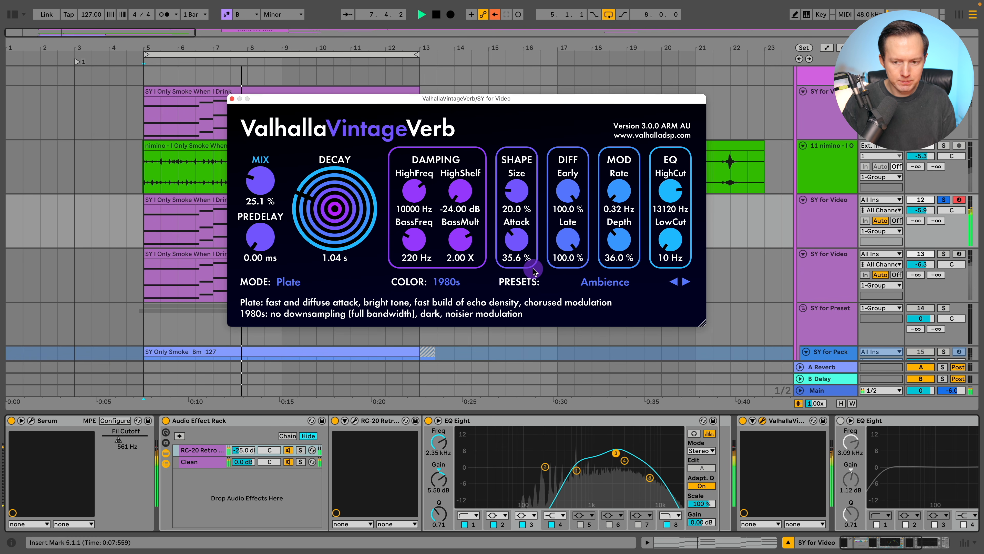
{"action": "left_click", "coordinate": [232, 99]}
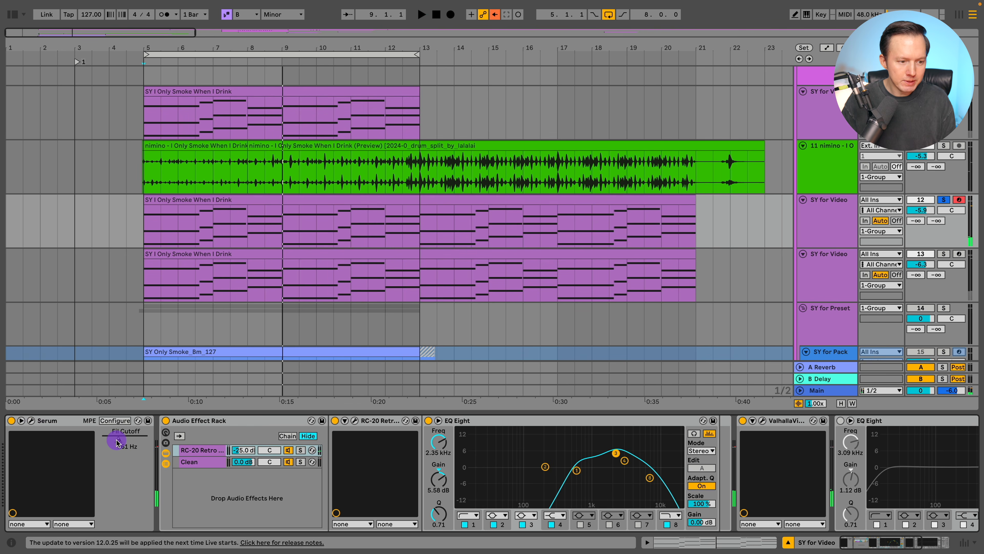
Sweep Serum's filter cutoff up to 2564 Hz while the loop plays and re-enable its automation
{"action": "key", "text": "space"}
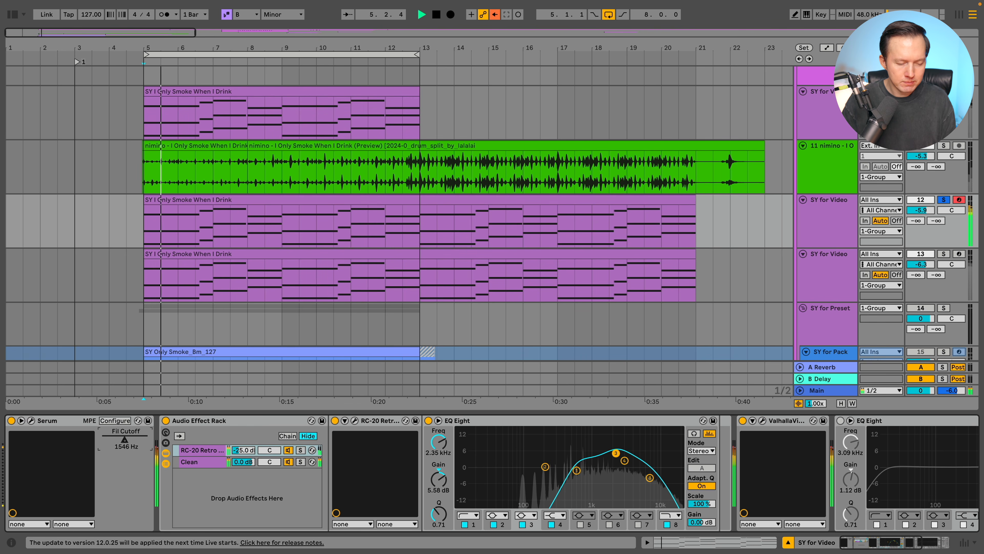
{"action": "mouse_move", "coordinate": [131, 440]}
{"action": "left_mouse_down"}
{"action": "mouse_move", "coordinate": [140, 440]}
{"action": "mouse_move", "coordinate": [128, 440]}
{"action": "left_mouse_up"}
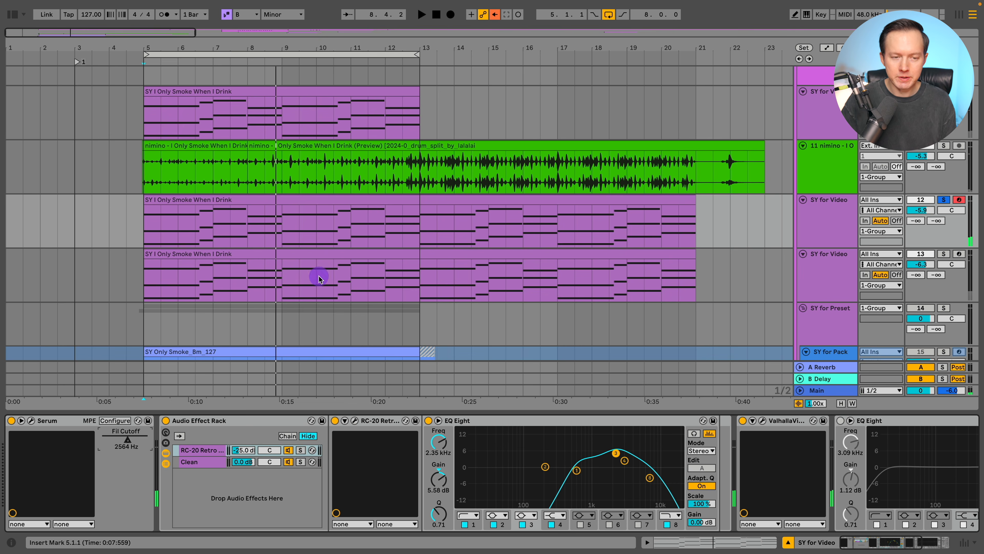
{"action": "scroll", "coordinate": [396, 205], "scroll_direction": "down", "scroll_amount": 1}
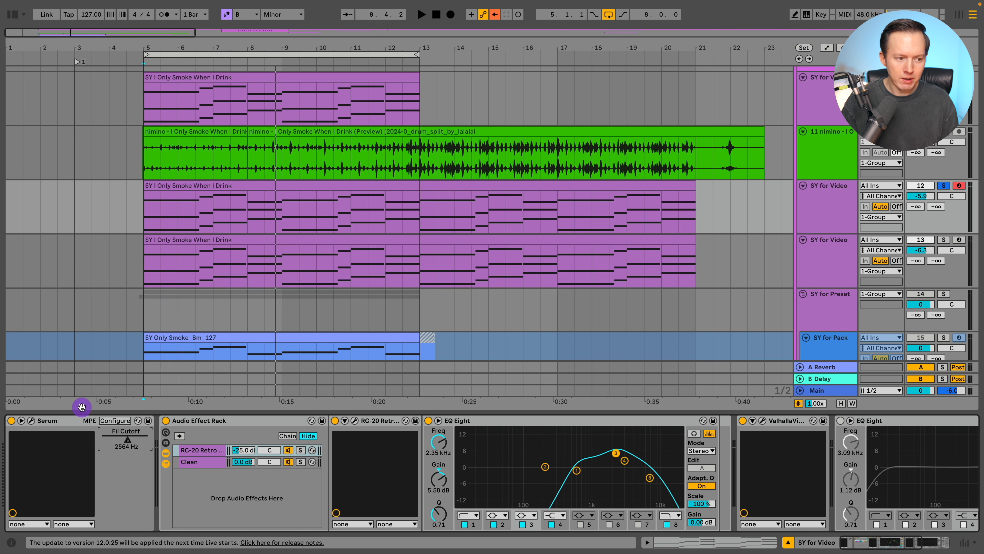
{"action": "left_click", "coordinate": [31, 420]}
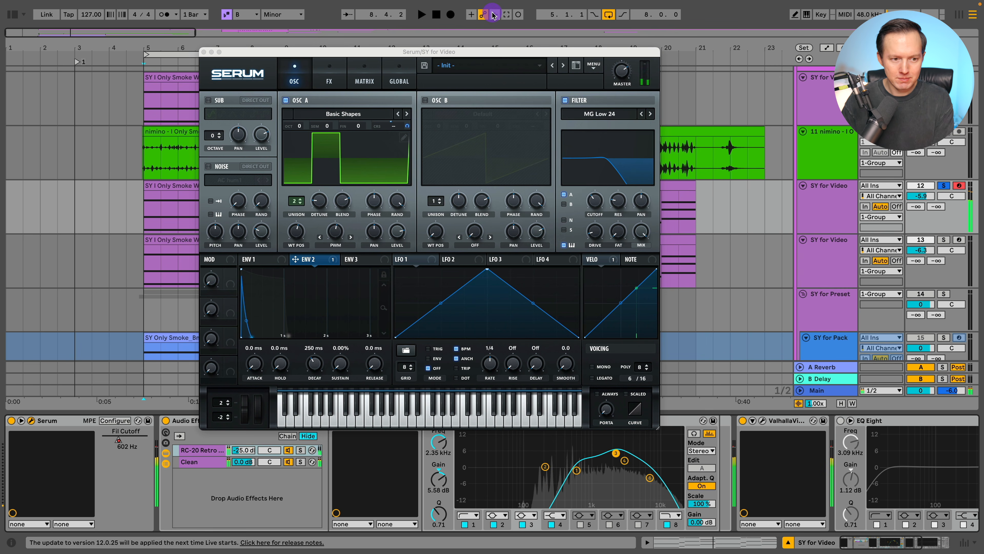
{"action": "left_click", "coordinate": [205, 52]}
Locate the synth stab clip in the arrangement and place the insert marker at its start, 29.1.1
{"action": "left_click_drag", "start_coordinate": [248, 47], "coordinate": [249, 18]}
{"action": "scroll", "coordinate": [349, 139], "scroll_direction": "up", "scroll_amount": 5}
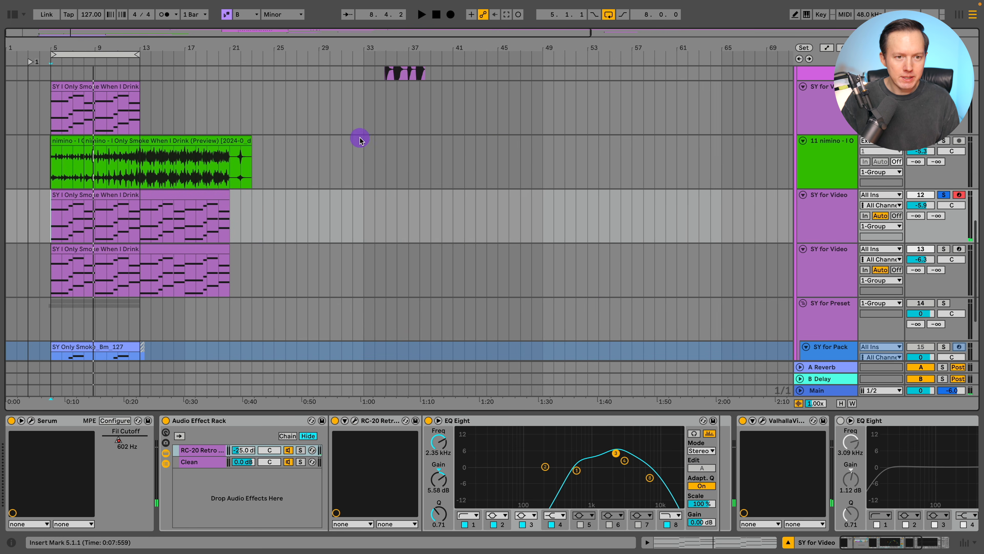
{"action": "left_click", "coordinate": [945, 319]}
{"action": "scroll", "coordinate": [318, 171], "scroll_direction": "up", "scroll_amount": 6}
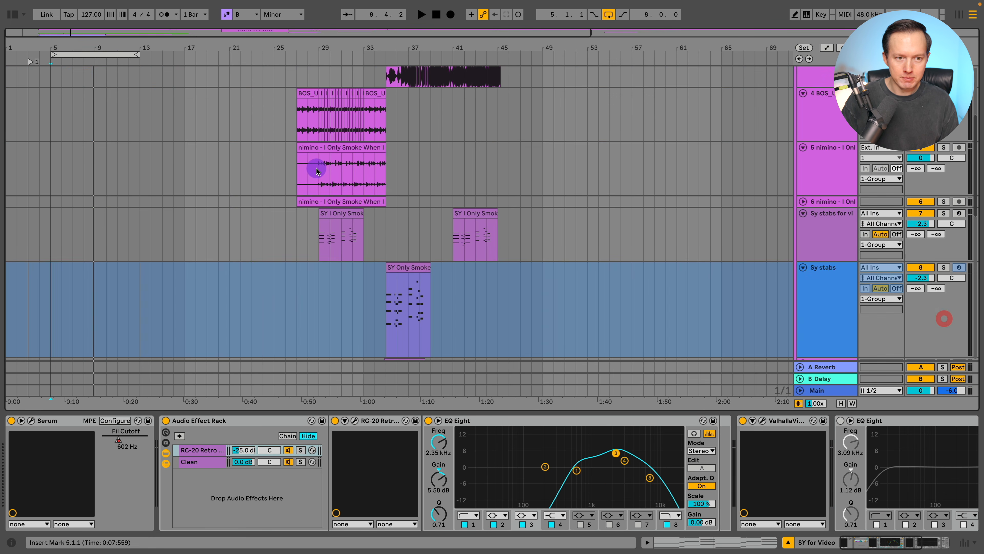
{"action": "left_click_drag", "start_coordinate": [301, 48], "coordinate": [301, 89]}
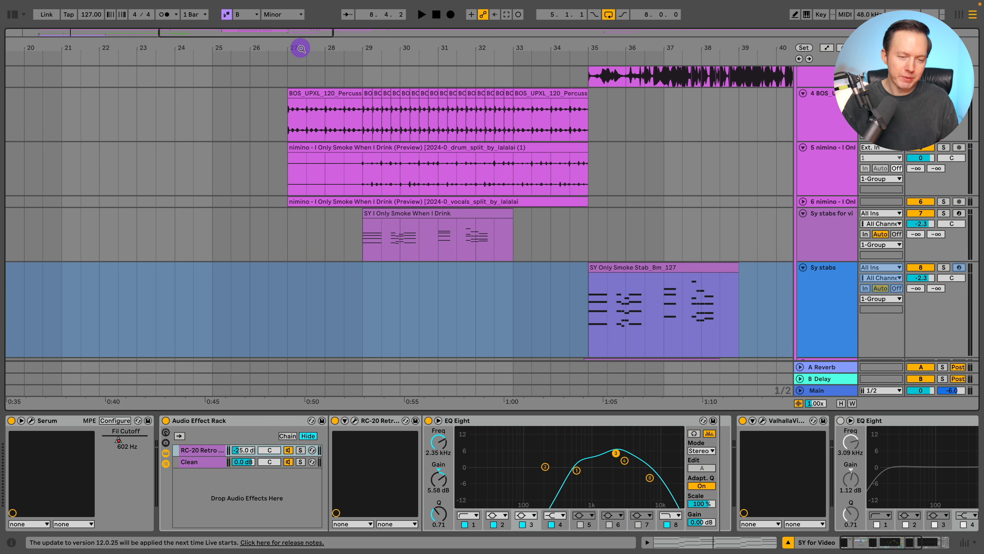
{"action": "scroll", "coordinate": [364, 132], "scroll_direction": "down", "scroll_amount": 2}
{"action": "left_click", "coordinate": [357, 191]}
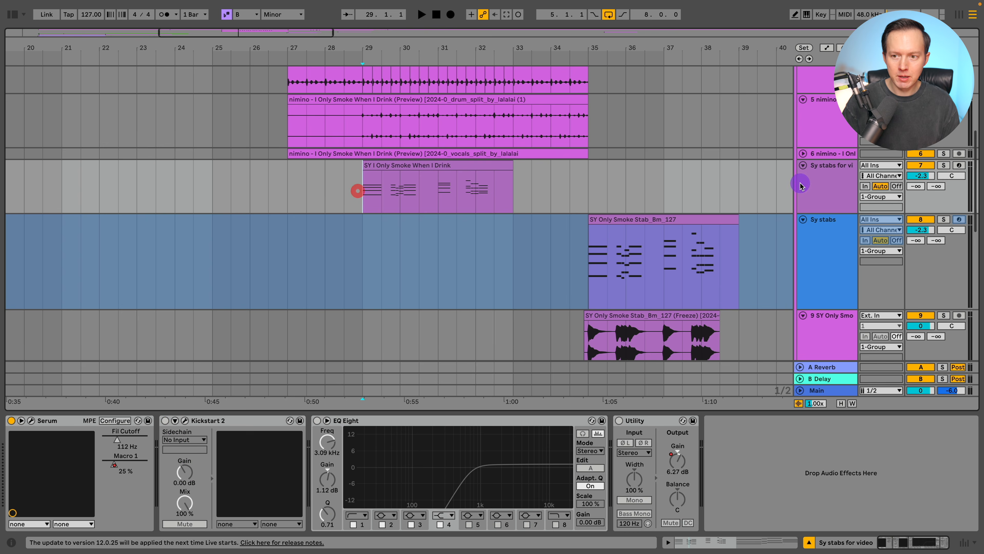
Solo the Sy stabs for video track and play its clip from 29.1.1
{"action": "left_click", "coordinate": [944, 165]}
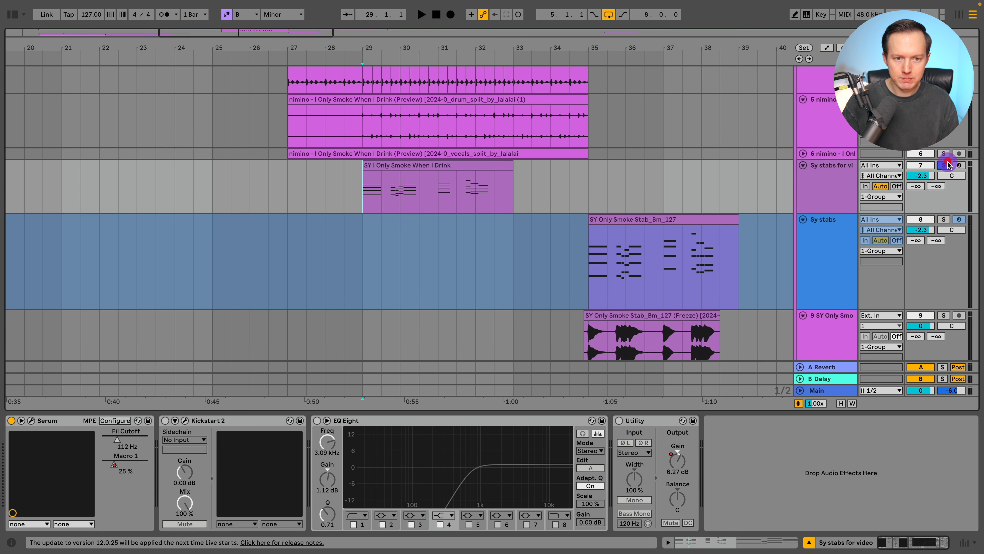
{"action": "key", "text": "space"}
{"action": "left_click", "coordinate": [834, 179]}
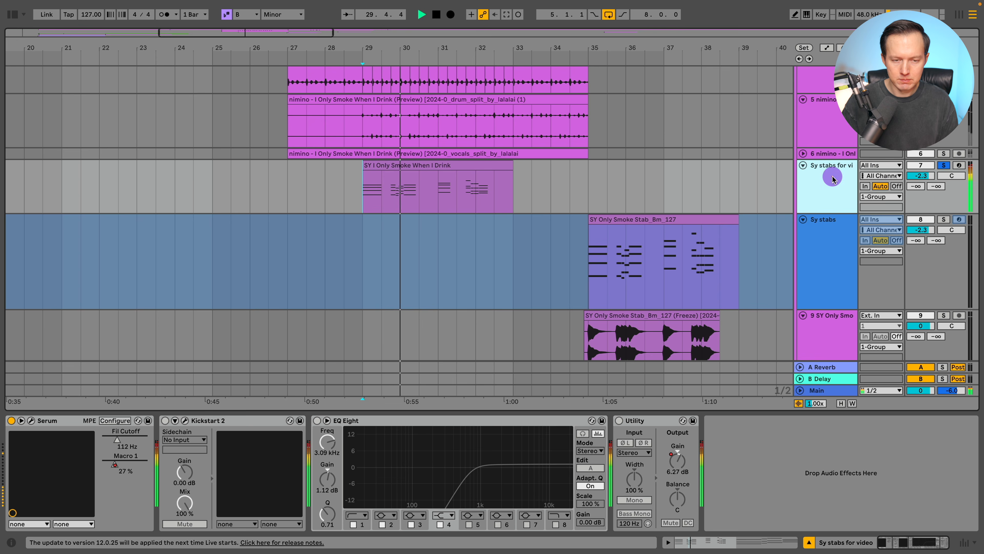
Examine the MIDI notes of the SY I Only Smoke When I Drink stab clip and audition part of it
{"action": "double_click", "coordinate": [472, 164]}
{"action": "key", "text": "space"}
{"action": "left_click", "coordinate": [407, 362]}
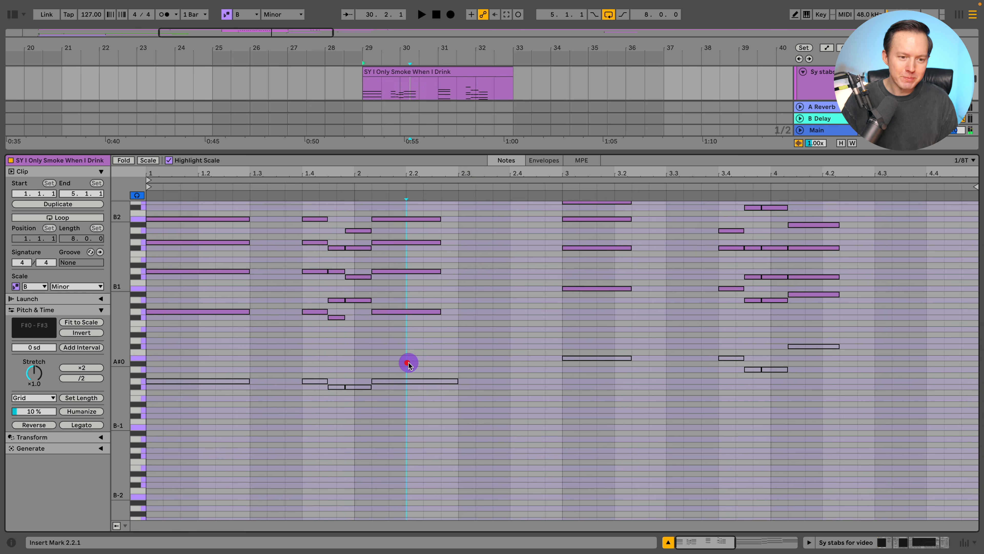
{"action": "scroll", "coordinate": [408, 366], "scroll_direction": "up", "scroll_amount": 3}
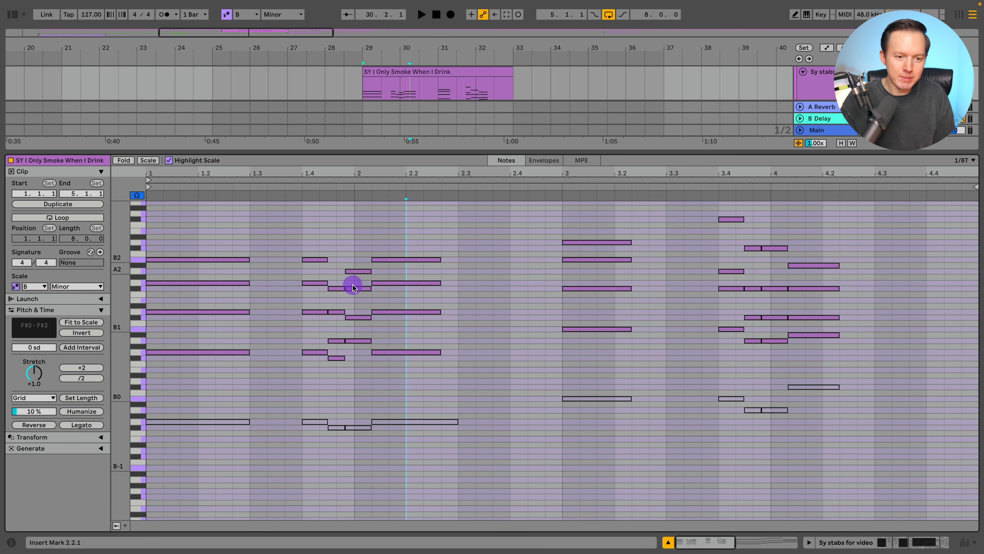
{"action": "left_click", "coordinate": [326, 397]}
{"action": "key", "text": "space"}
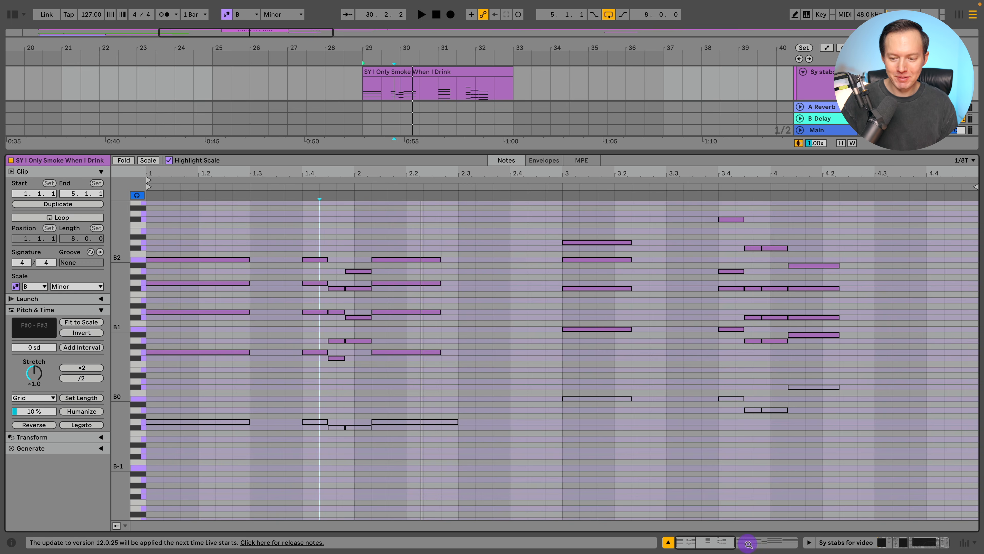
Return to the arrangement and loop the four bars of the SY I Only Smoke When I Drink clip
{"action": "left_click", "coordinate": [662, 543]}
{"action": "scroll", "coordinate": [464, 299], "scroll_direction": "up", "scroll_amount": 5}
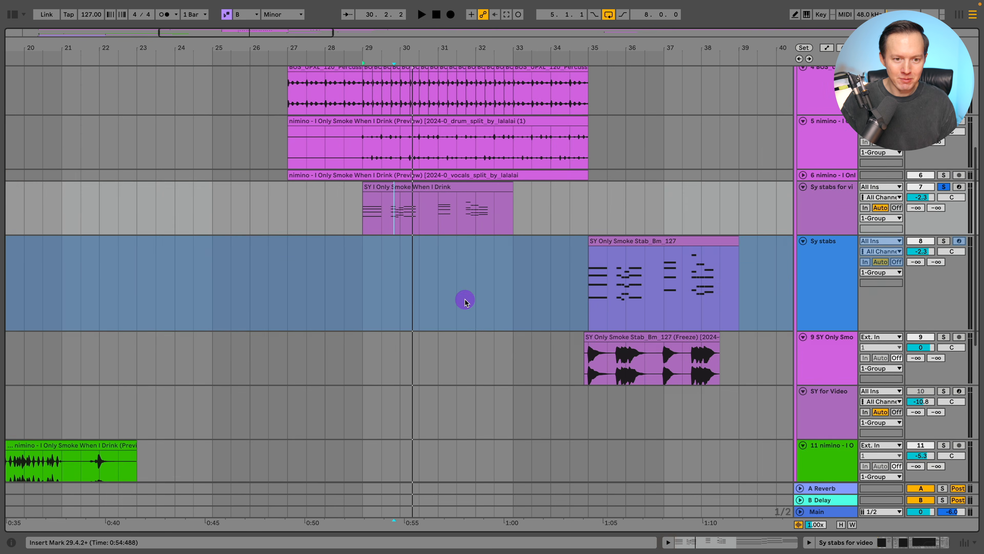
{"action": "left_click", "coordinate": [469, 220]}
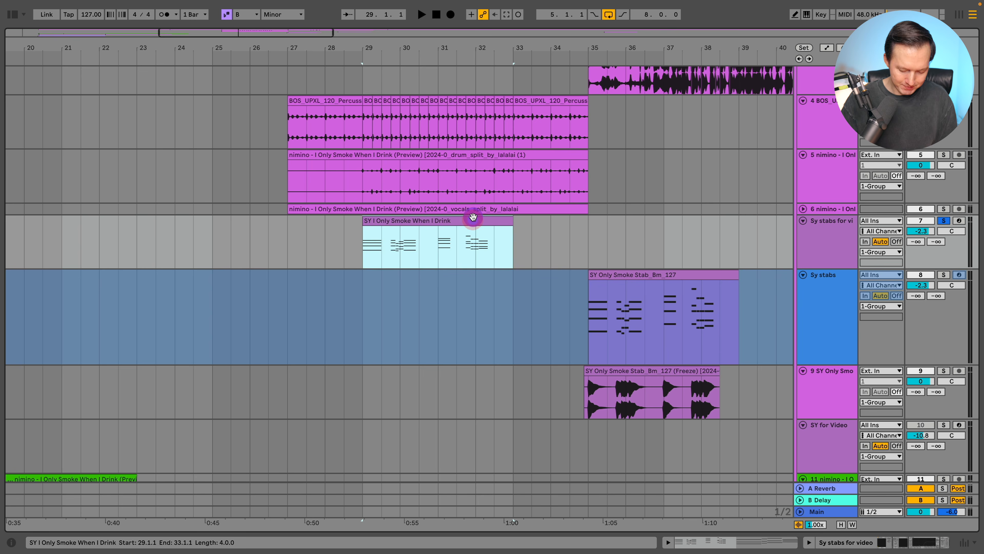
{"action": "key", "text": "ctrl+l"}
Look at the existing Serum patch on the Sy stabs for video track and close its window
{"action": "left_click", "coordinate": [825, 237]}
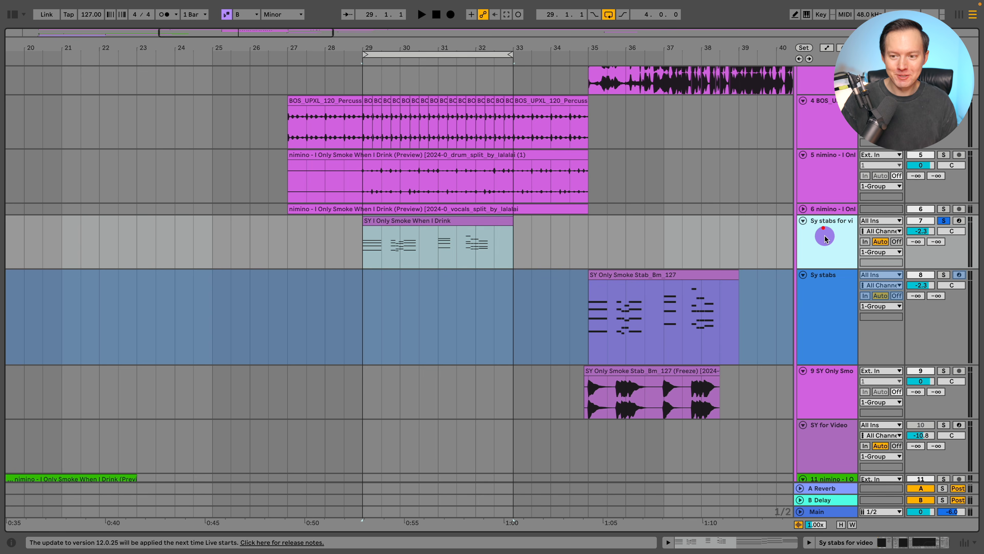
{"action": "left_click", "coordinate": [858, 544]}
{"action": "left_click", "coordinate": [31, 421]}
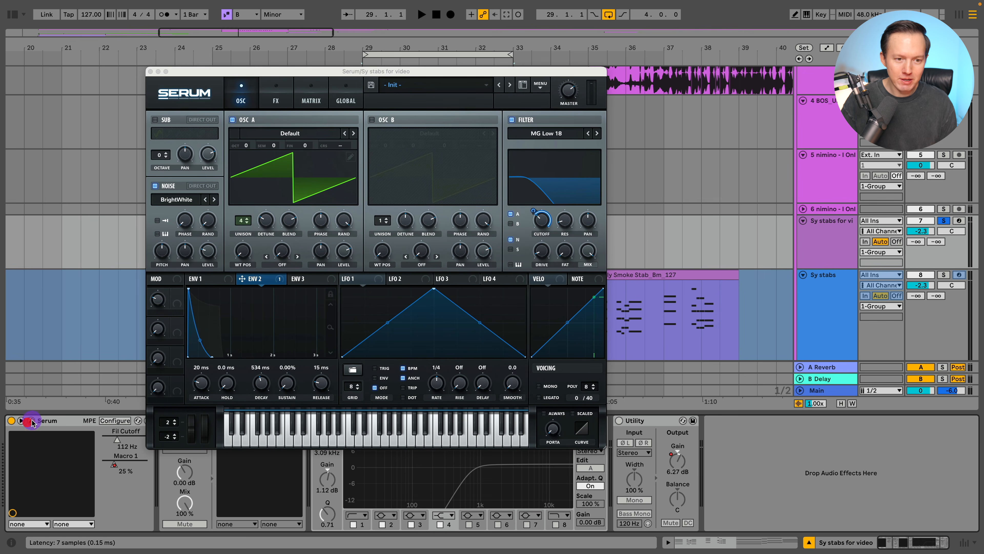
{"action": "left_click", "coordinate": [152, 74]}
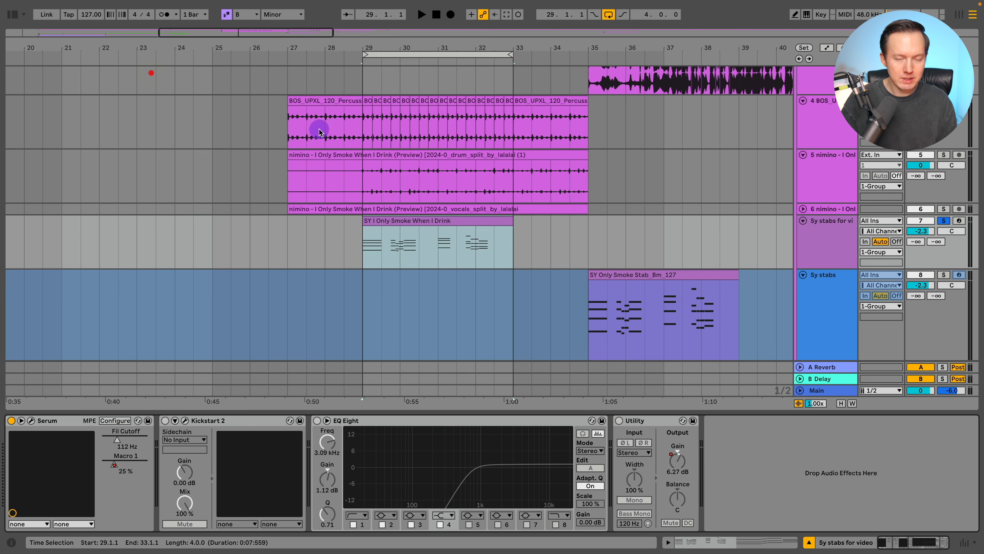
Duplicate the Sy stabs for video track, place the copy above the original and solo it
{"action": "left_click", "coordinate": [821, 243]}
{"action": "key", "text": "ctrl+d"}
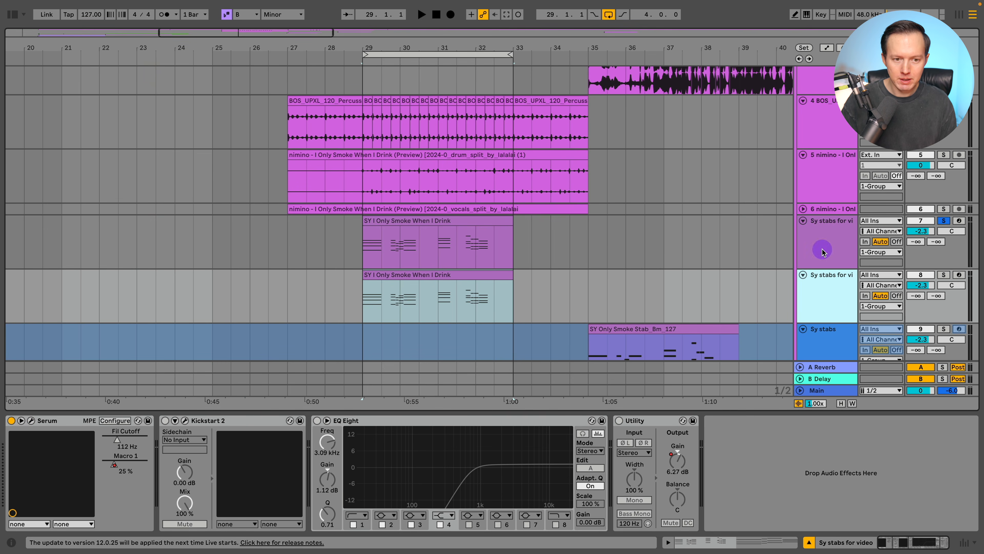
{"action": "left_click_drag", "start_coordinate": [829, 291], "coordinate": [824, 223]}
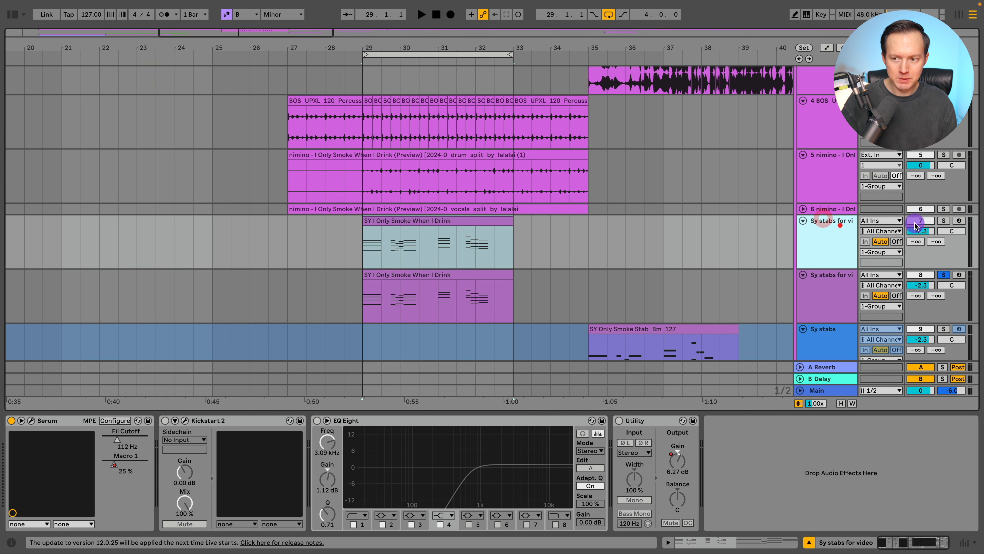
{"action": "left_click", "coordinate": [943, 222]}
Reset the Serum instrument on the duplicated stab track to its init preset
{"action": "left_click", "coordinate": [821, 239]}
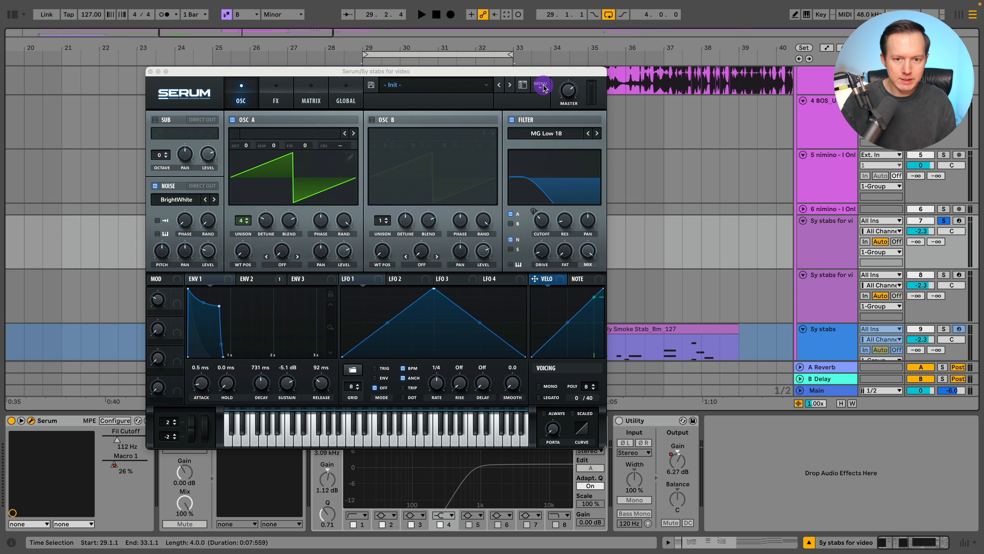
{"action": "left_click", "coordinate": [543, 88]}
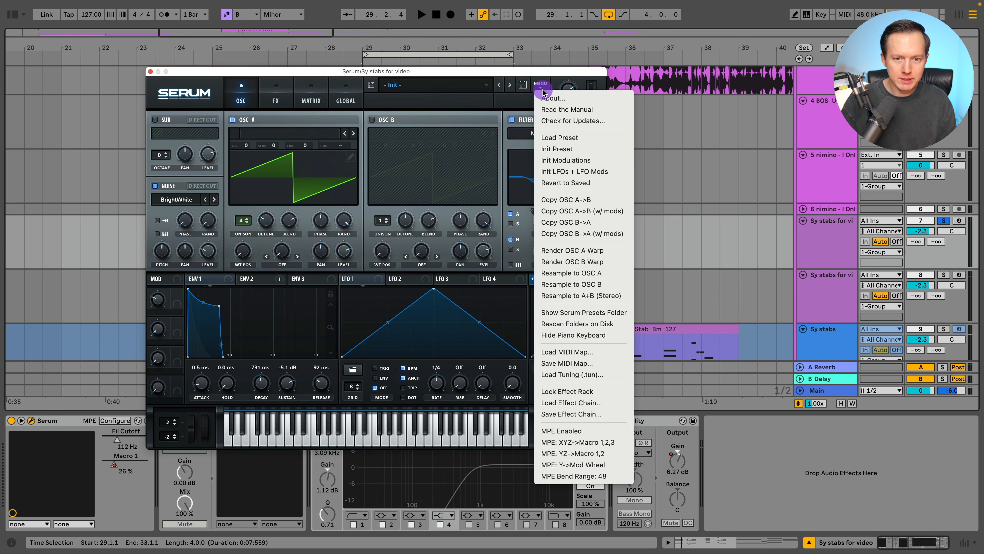
{"action": "left_click", "coordinate": [574, 147]}
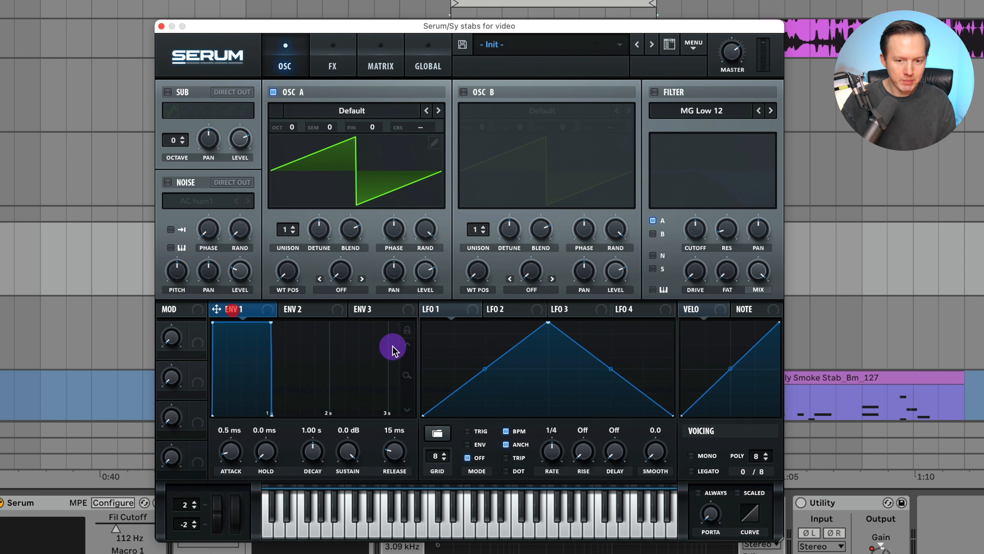
Shape Serum's Env 1 with 2.1 ms attack, -4.8 dB sustain and 58 ms release
{"action": "left_click_drag", "start_coordinate": [393, 452], "coordinate": [401, 446]}
{"action": "mouse_move", "coordinate": [351, 450]}
{"action": "left_mouse_down"}
{"action": "mouse_move", "coordinate": [345, 471]}
{"action": "mouse_move", "coordinate": [292, 402]}
{"action": "mouse_move", "coordinate": [354, 452]}
{"action": "mouse_move", "coordinate": [393, 455]}
{"action": "mouse_move", "coordinate": [366, 457]}
{"action": "left_mouse_up"}
{"action": "left_click_drag", "start_coordinate": [233, 448], "coordinate": [231, 437]}
{"action": "left_click_drag", "start_coordinate": [343, 442], "coordinate": [353, 452]}
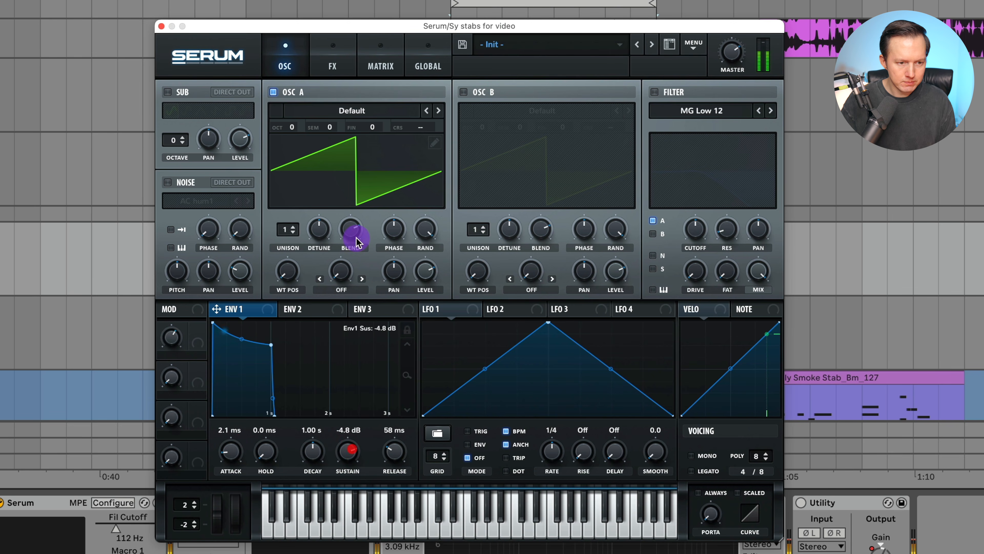
Set oscillator A to 4 unison voices with less detune, and add the Analog BrightWhite noise at an adjusted level
{"action": "left_click_drag", "start_coordinate": [302, 246], "coordinate": [323, 248]}
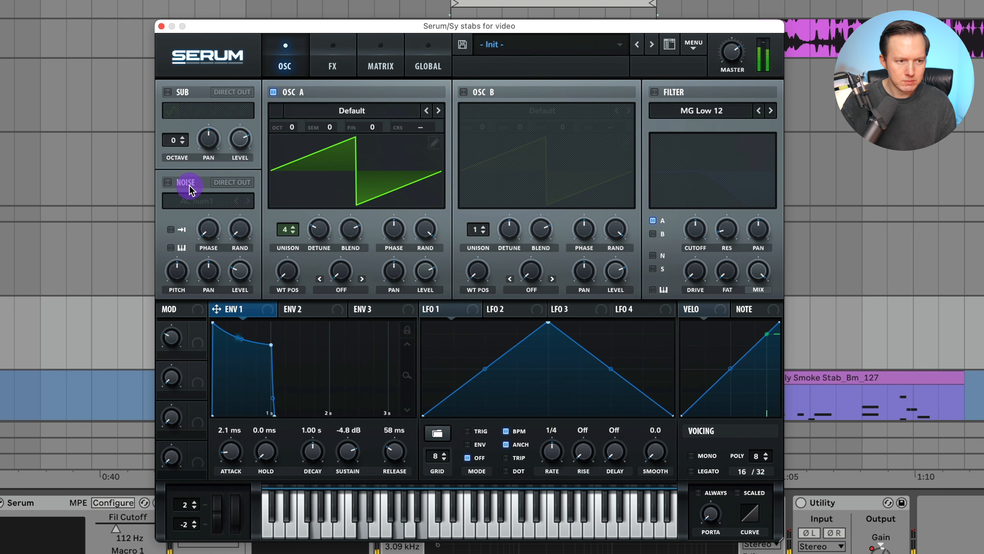
{"action": "left_click", "coordinate": [168, 185]}
{"action": "left_click", "coordinate": [196, 201]}
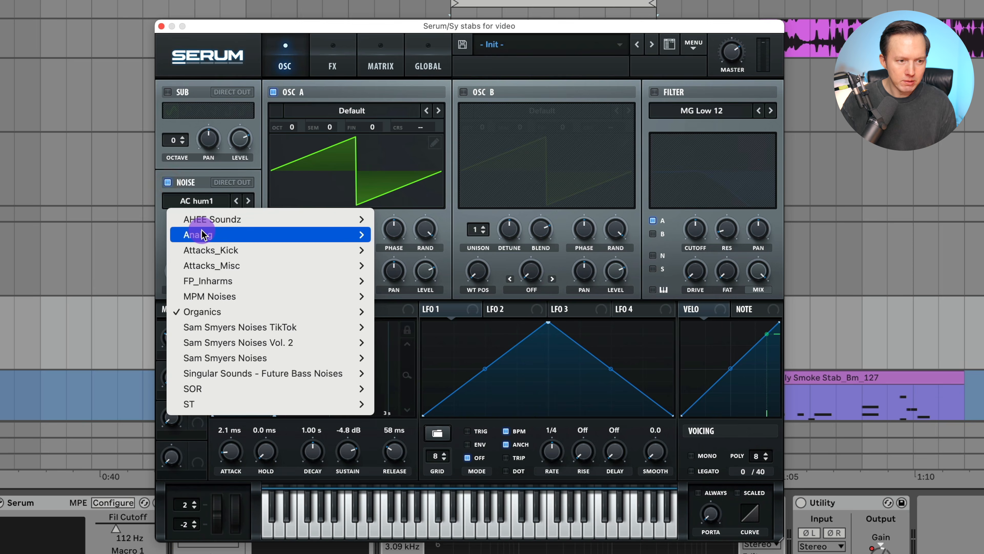
{"action": "mouse_move", "coordinate": [210, 221]}
{"action": "mouse_move", "coordinate": [329, 235]}
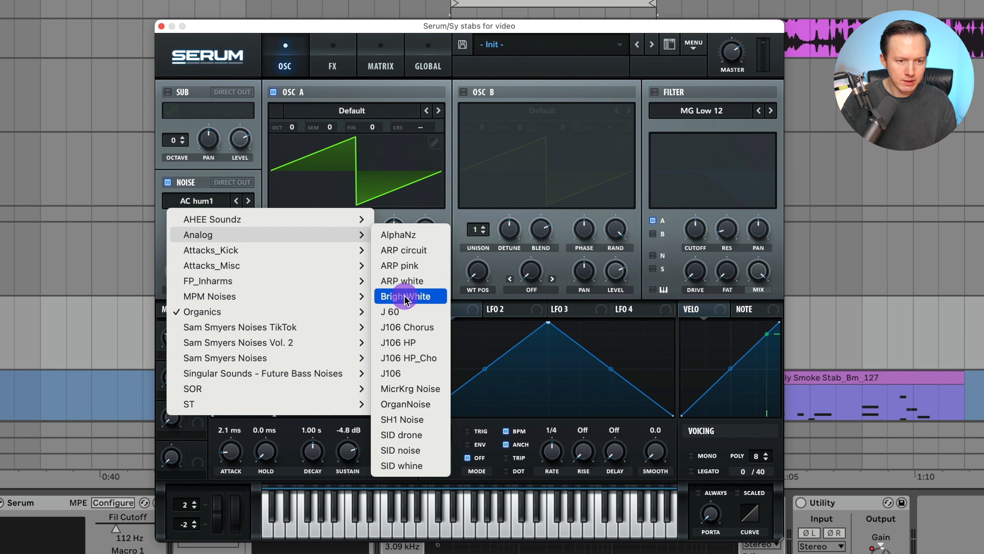
{"action": "left_click", "coordinate": [384, 295]}
{"action": "mouse_move", "coordinate": [240, 268]}
{"action": "left_mouse_down"}
{"action": "mouse_move", "coordinate": [247, 294]}
{"action": "mouse_move", "coordinate": [245, 274]}
{"action": "left_mouse_up"}
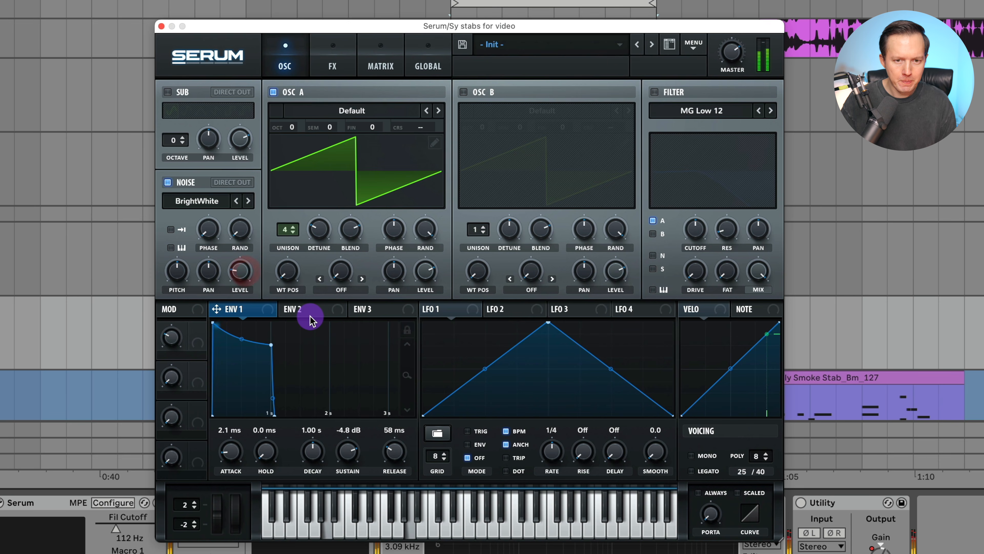
Shape Env 2 with 22 ms attack, 551 ms decay, 0% sustain and 9.1 ms release
{"action": "left_click", "coordinate": [312, 318]}
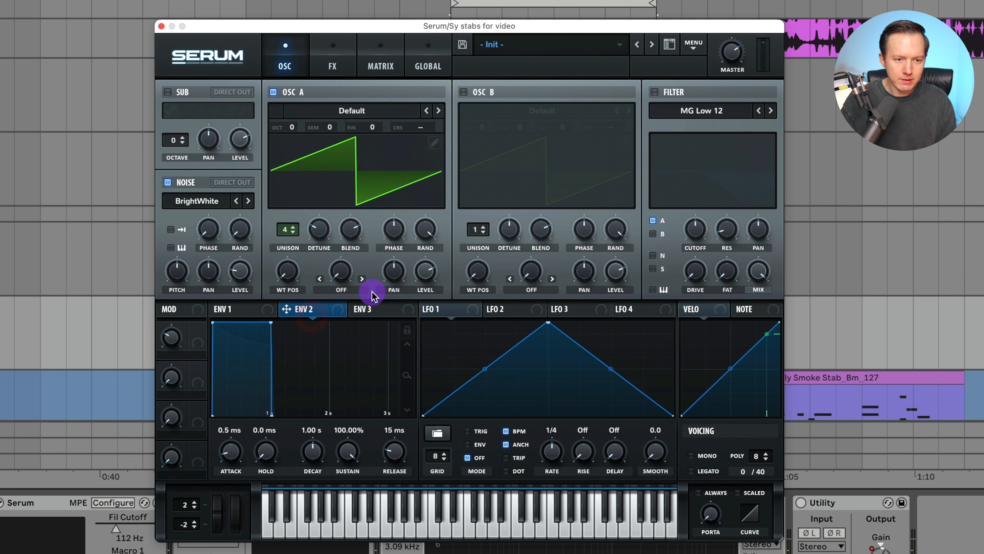
{"action": "left_click_drag", "start_coordinate": [271, 330], "coordinate": [241, 455]}
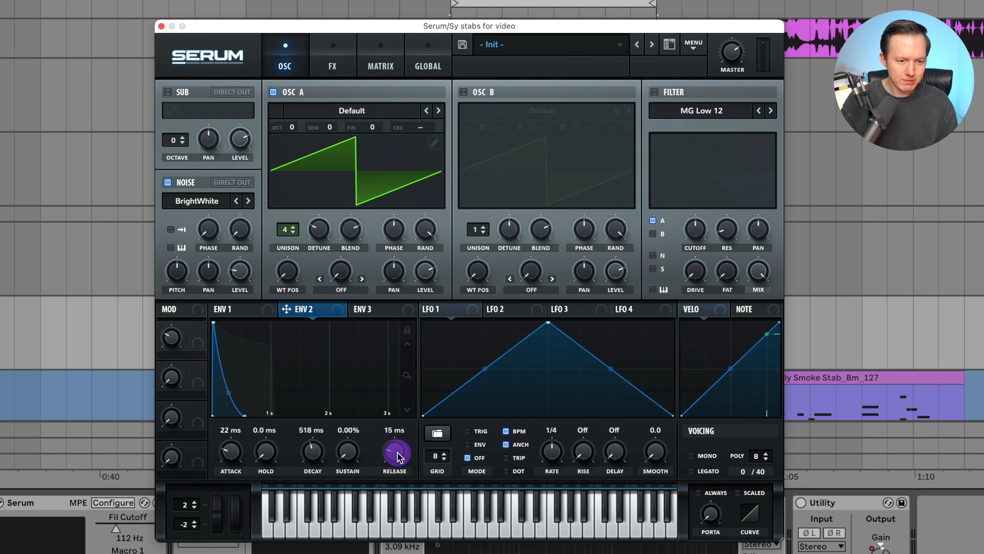
{"action": "left_click_drag", "start_coordinate": [316, 459], "coordinate": [318, 454]}
Enable the MG Low 18 filter for oscillator A and noise, modulate its cutoff with Env 2, and adjust cutoff, resonance and drive
{"action": "left_click", "coordinate": [654, 91]}
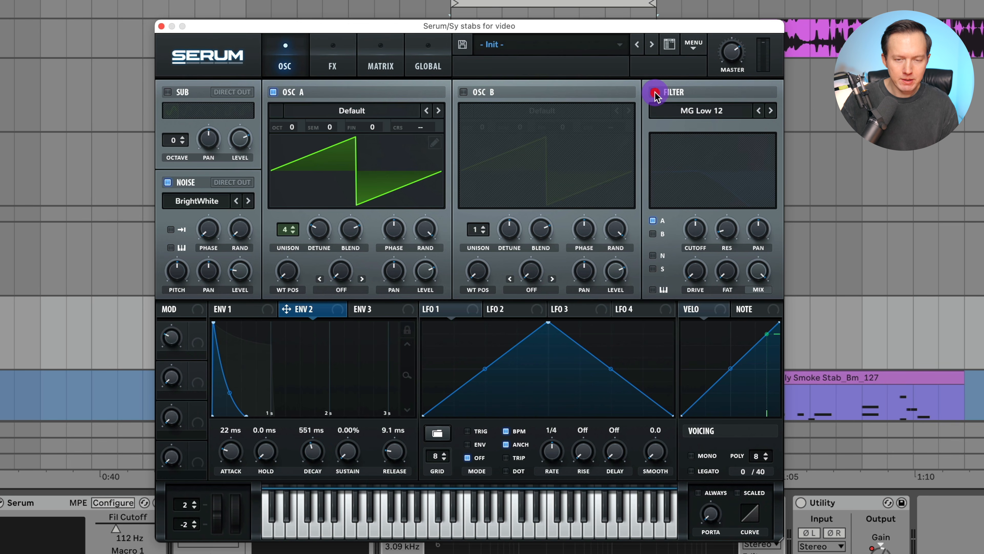
{"action": "left_click", "coordinate": [770, 110]}
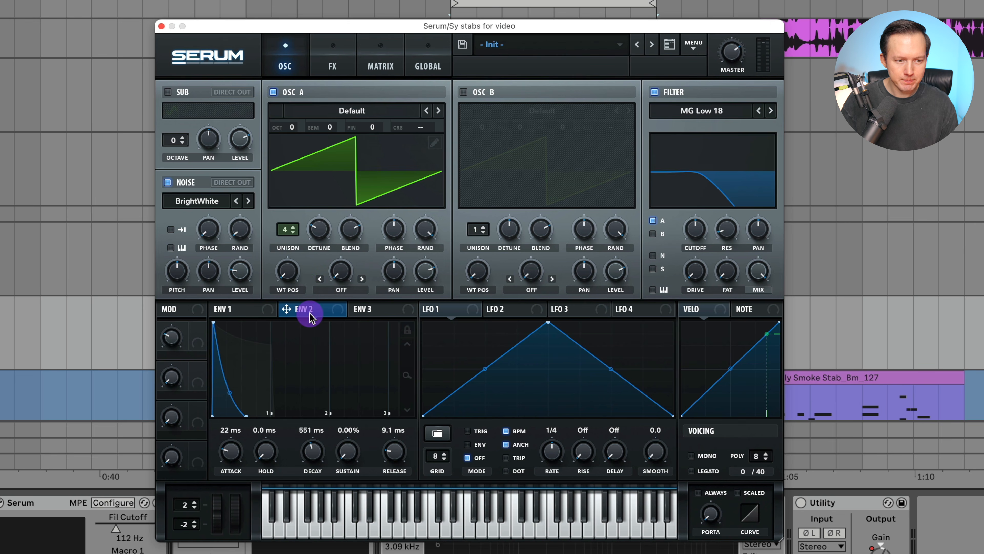
{"action": "left_click_drag", "start_coordinate": [310, 309], "coordinate": [697, 231]}
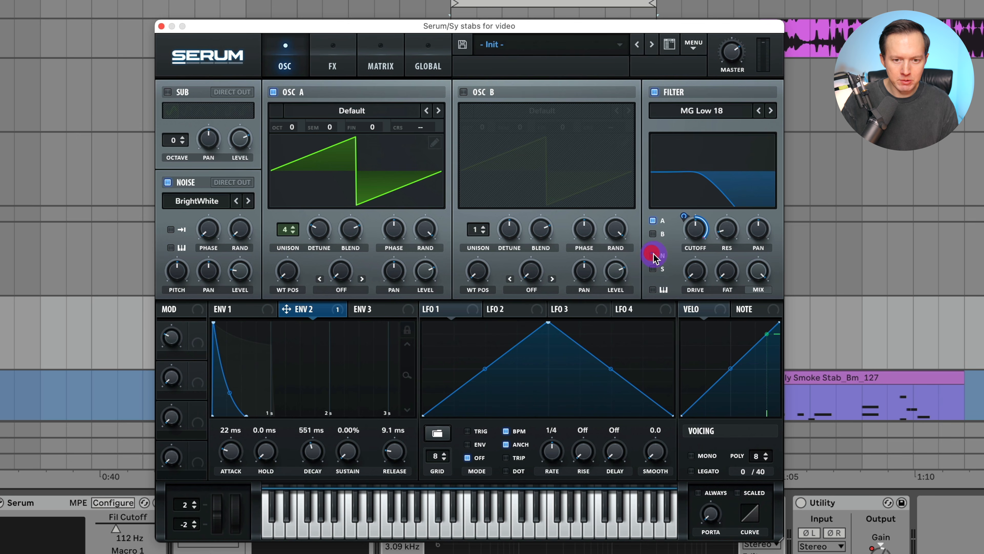
{"action": "left_click_drag", "start_coordinate": [702, 237], "coordinate": [729, 226]}
{"action": "left_click_drag", "start_coordinate": [697, 270], "coordinate": [701, 264]}
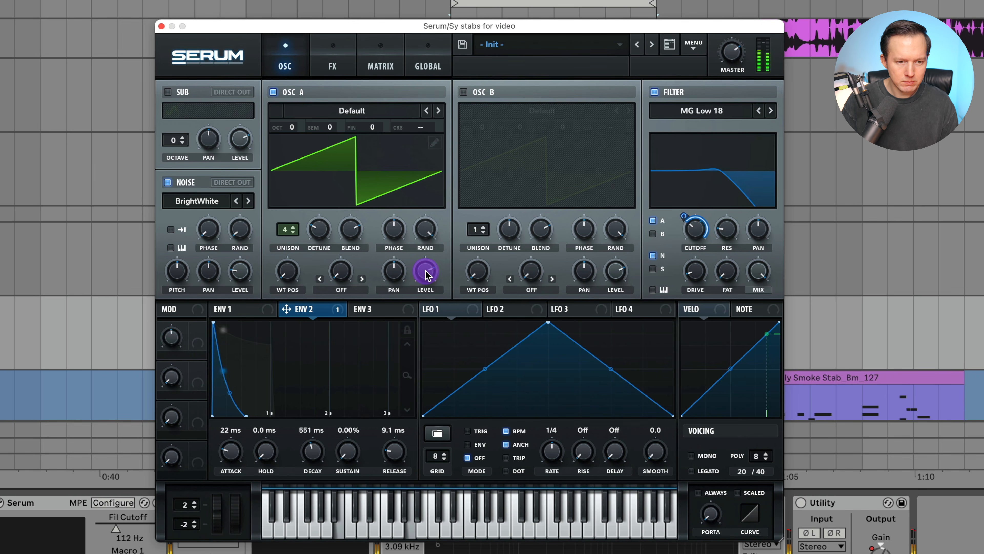
Enable Serum's compressor and Stomp Box distortion, auditioning the stabs with the distortion bypassed before switching it back on
{"action": "left_click", "coordinate": [343, 73]}
{"action": "left_click", "coordinate": [172, 157]}
{"action": "left_click", "coordinate": [172, 136]}
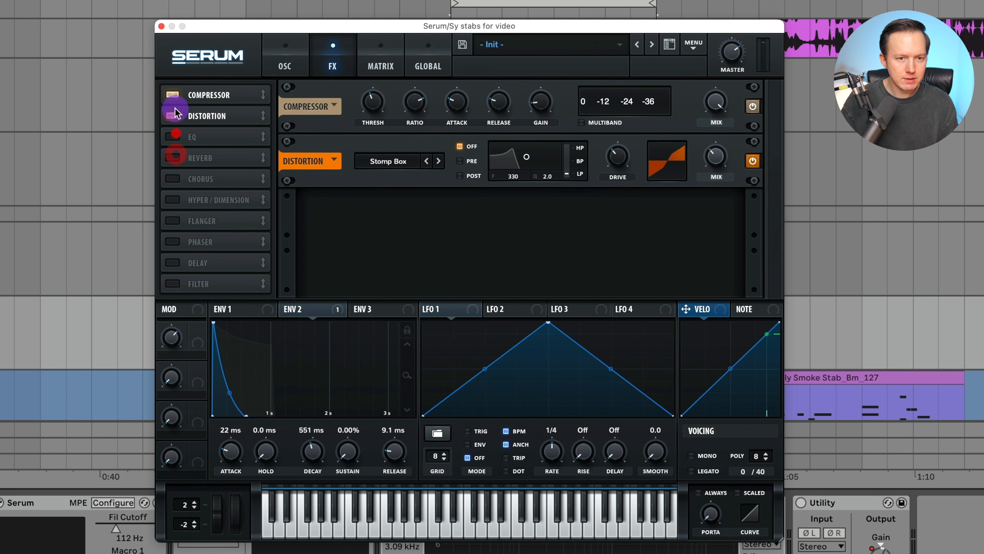
{"action": "left_click", "coordinate": [174, 115]}
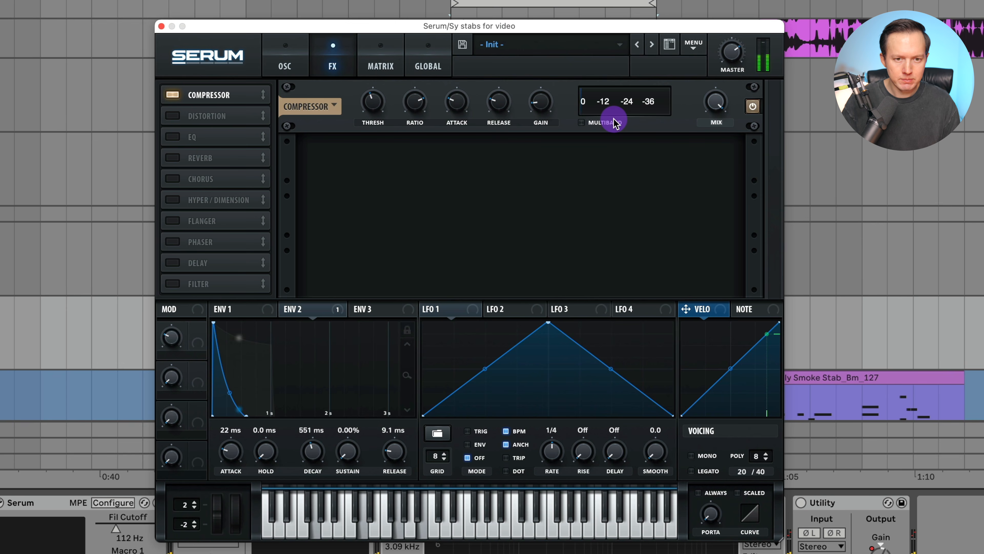
{"action": "left_click", "coordinate": [171, 117]}
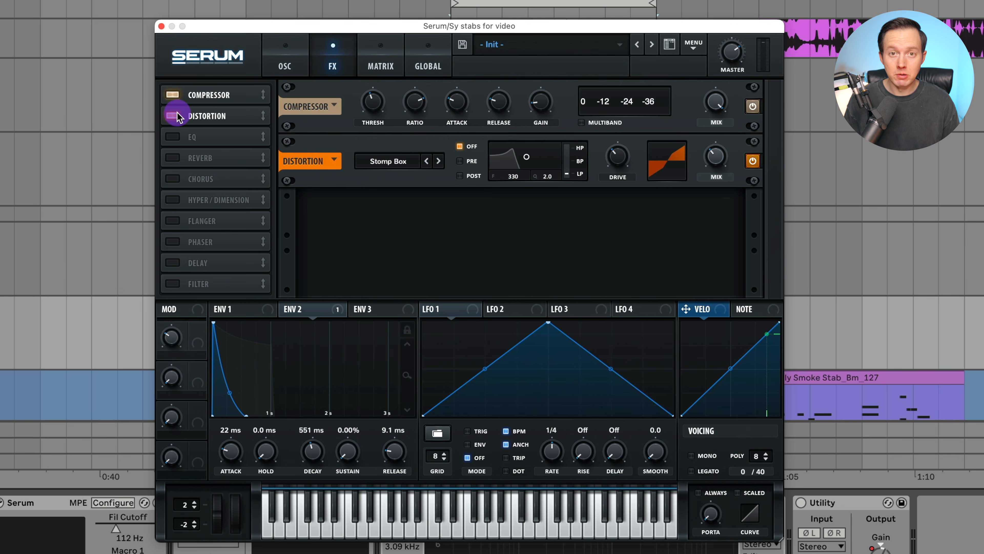
Check the distortion's mix and the compressor's gain while auditioning the stab loop
{"action": "left_click", "coordinate": [718, 156]}
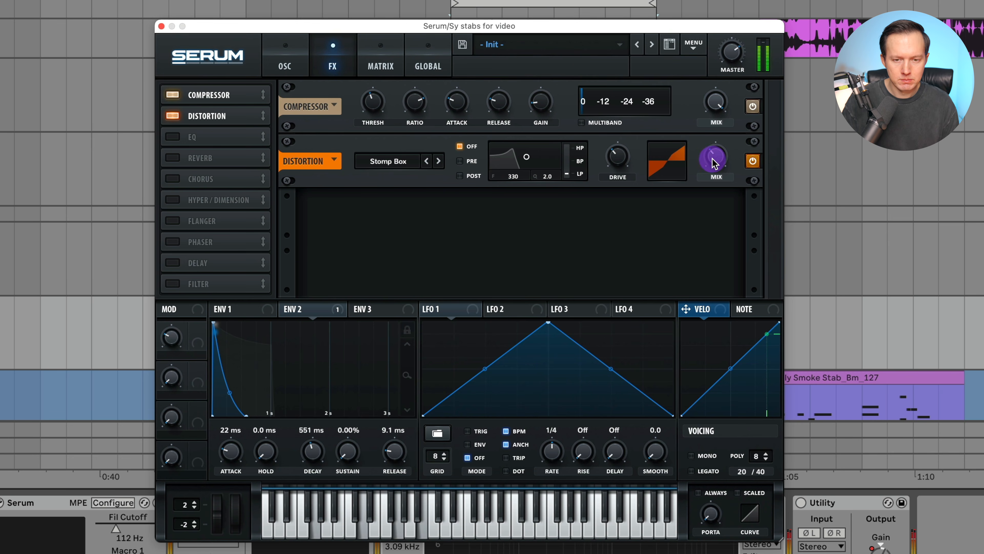
{"action": "left_click", "coordinate": [570, 157]}
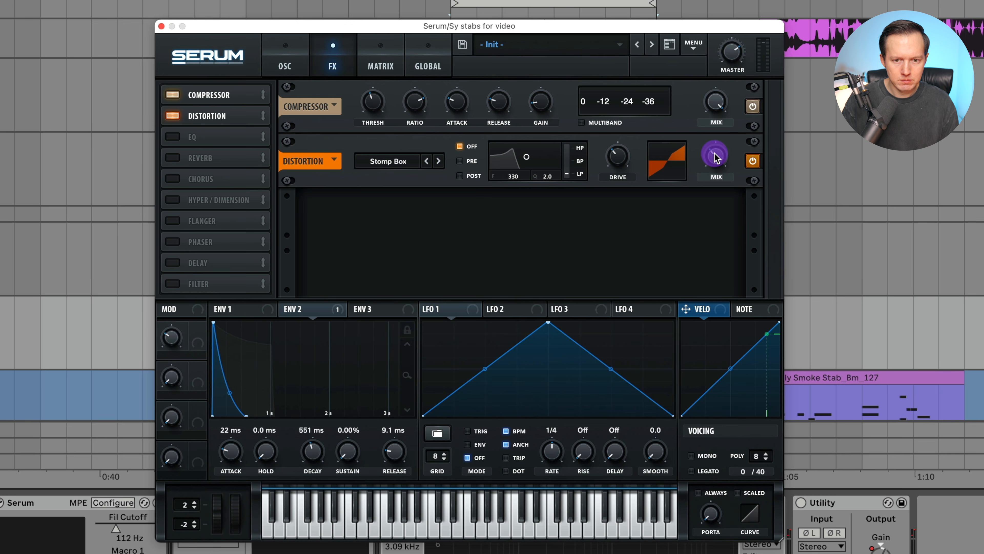
{"action": "mouse_move", "coordinate": [715, 153]}
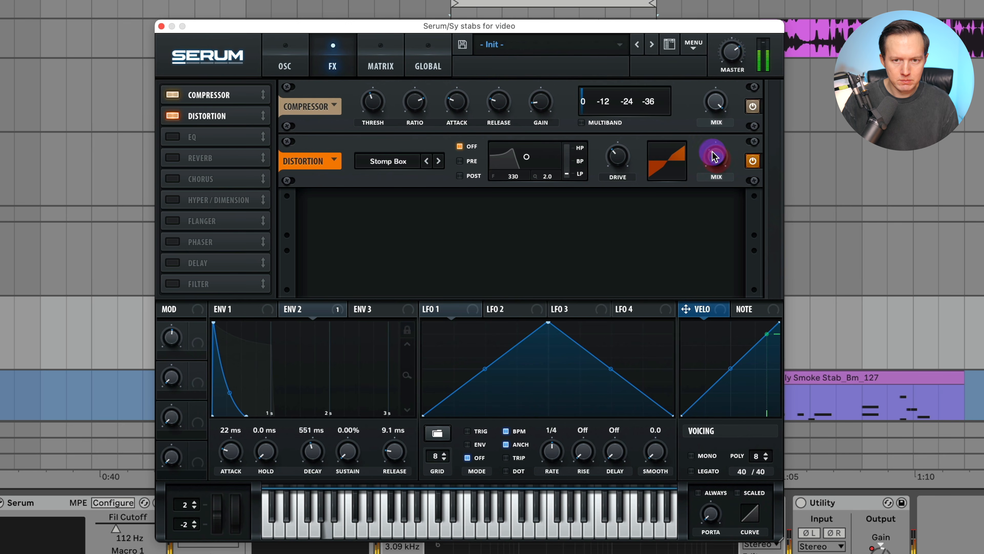
{"action": "left_click", "coordinate": [601, 104]}
{"action": "left_click", "coordinate": [544, 103]}
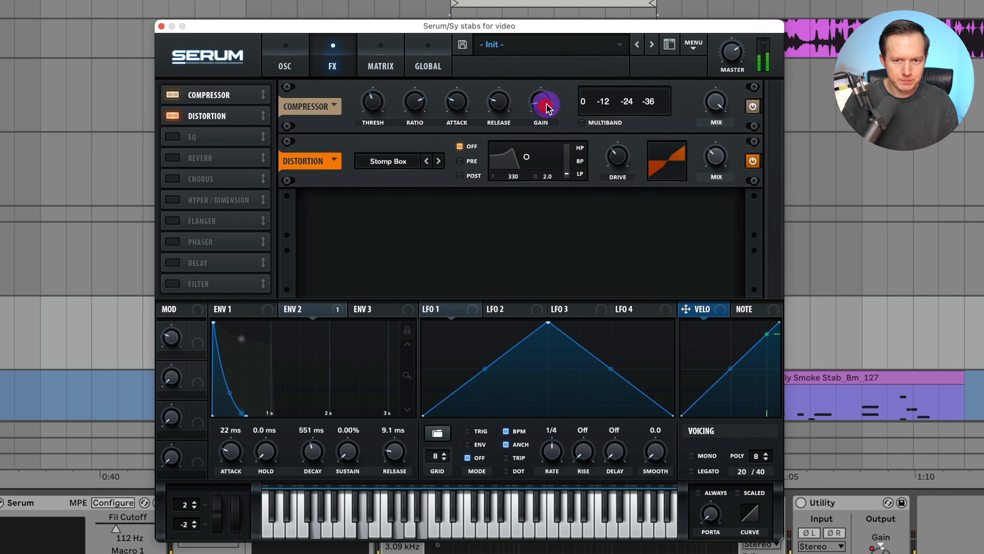
Enable Serum's EQ and inspect its low-band frequency and high-band frequency and gain while auditioning the stabs
{"action": "left_click", "coordinate": [173, 136]}
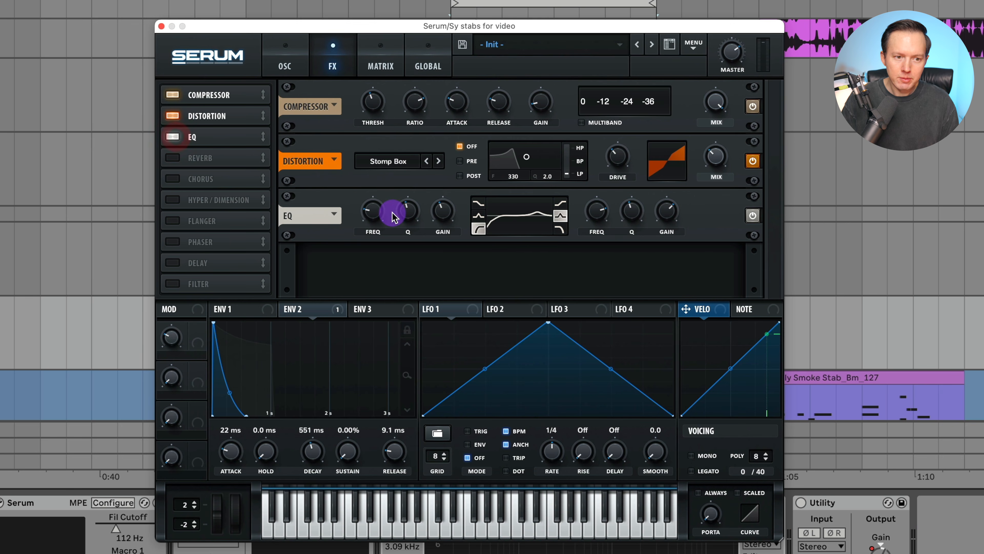
{"action": "mouse_move", "coordinate": [377, 213]}
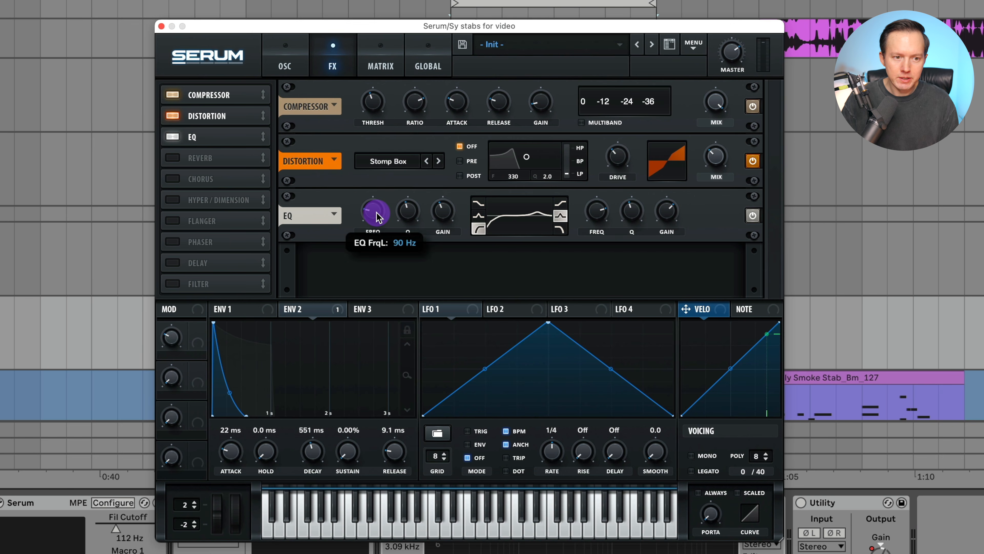
{"action": "left_click", "coordinate": [595, 210]}
{"action": "left_click", "coordinate": [666, 212]}
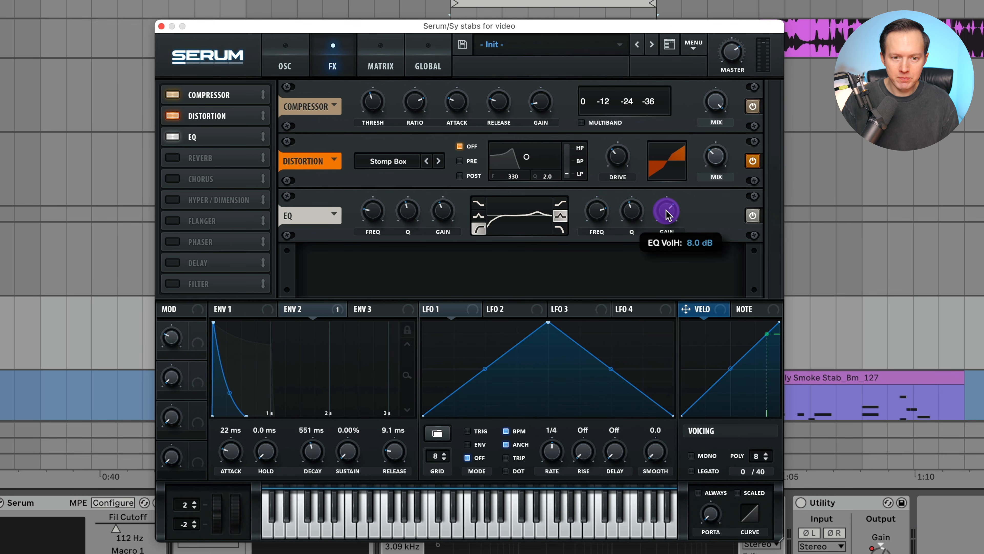
{"action": "left_click", "coordinate": [597, 212]}
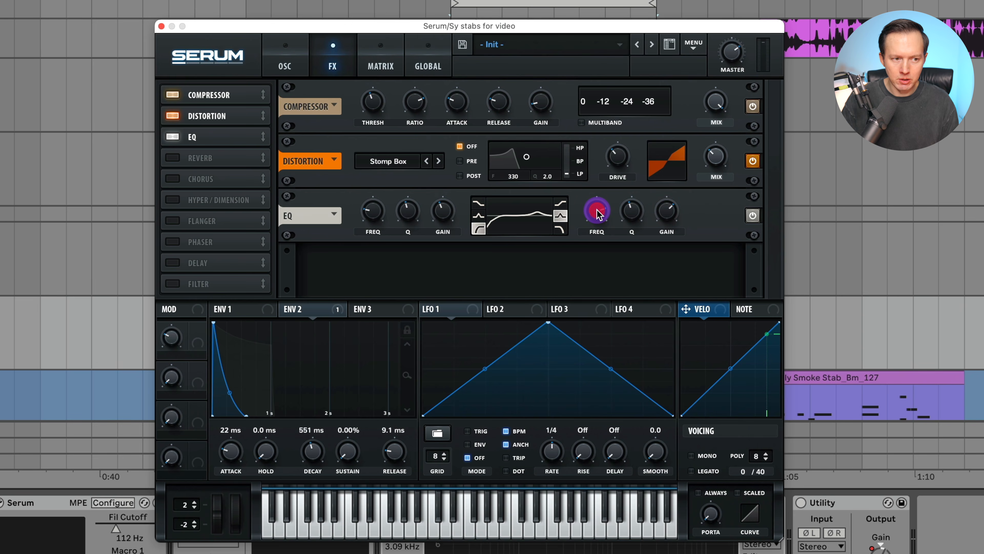
{"action": "left_click", "coordinate": [596, 213]}
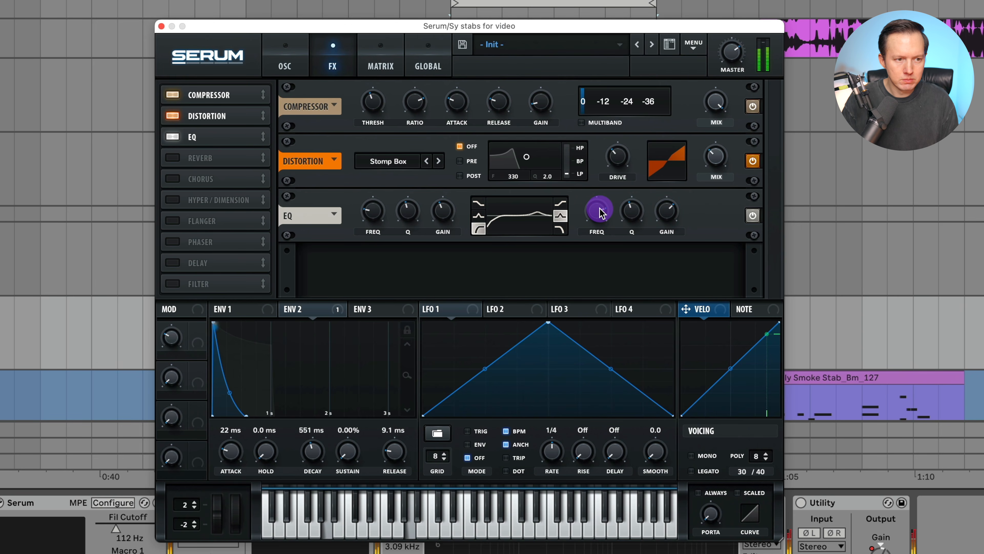
Enable Serum's Hall reverb and go over its mix and low and high cut controls
{"action": "left_click", "coordinate": [169, 160]}
{"action": "left_click", "coordinate": [170, 159]}
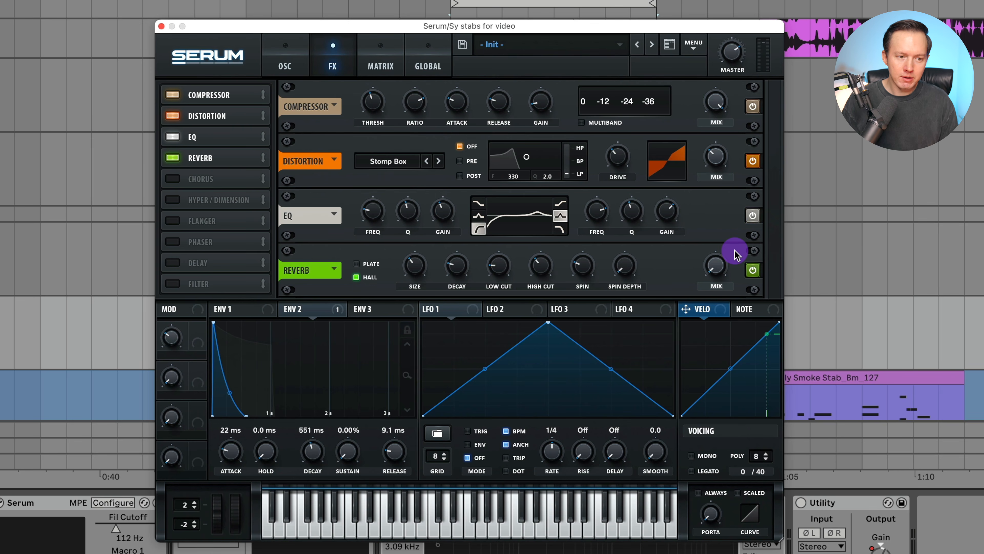
{"action": "left_click_drag", "start_coordinate": [715, 268], "coordinate": [536, 288]}
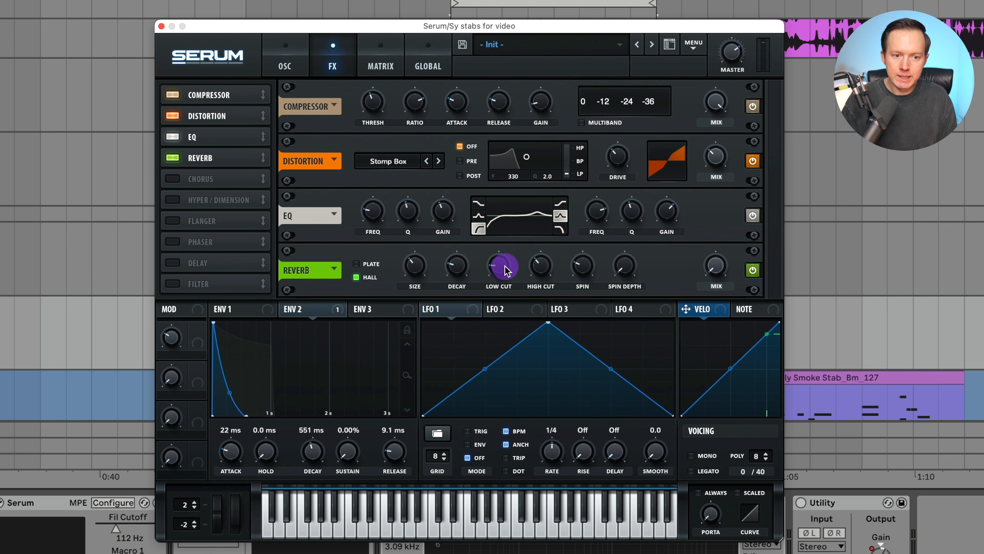
Select the upper stab clip, open its track's Serum effects and toggle the reverb's power while auditioning
{"action": "left_click", "coordinate": [162, 27]}
{"action": "left_click", "coordinate": [525, 282]}
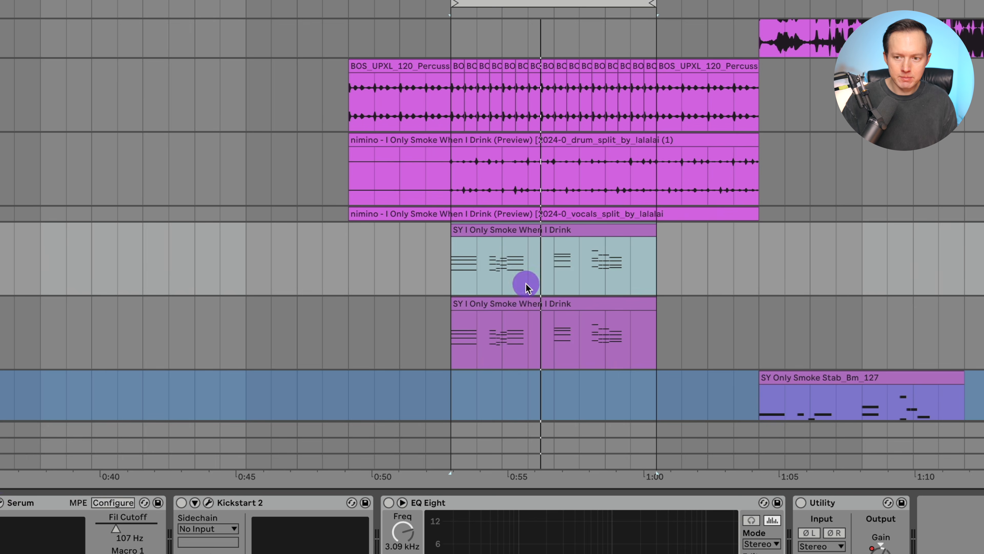
{"action": "left_click", "coordinate": [2, 503]}
{"action": "left_click", "coordinate": [332, 63]}
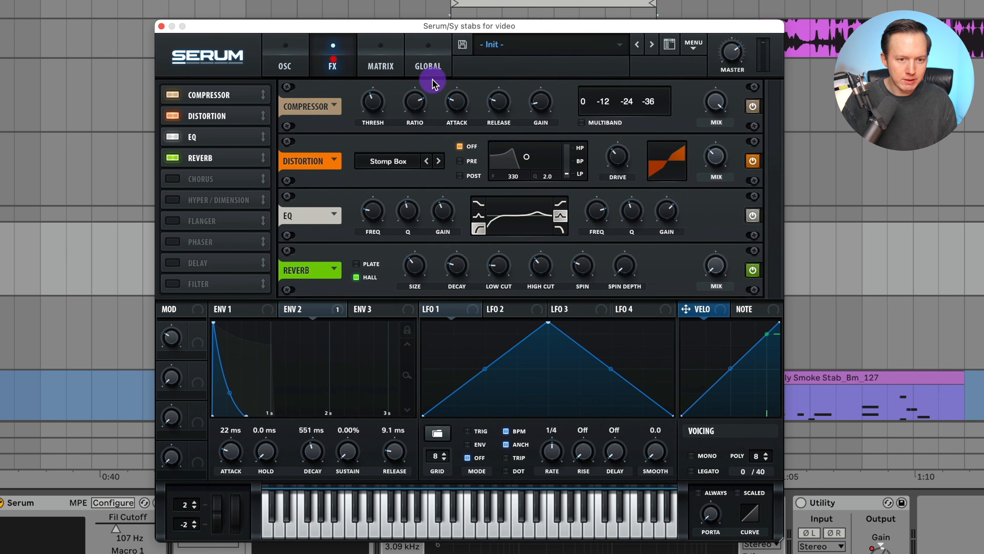
{"action": "left_click", "coordinate": [753, 270]}
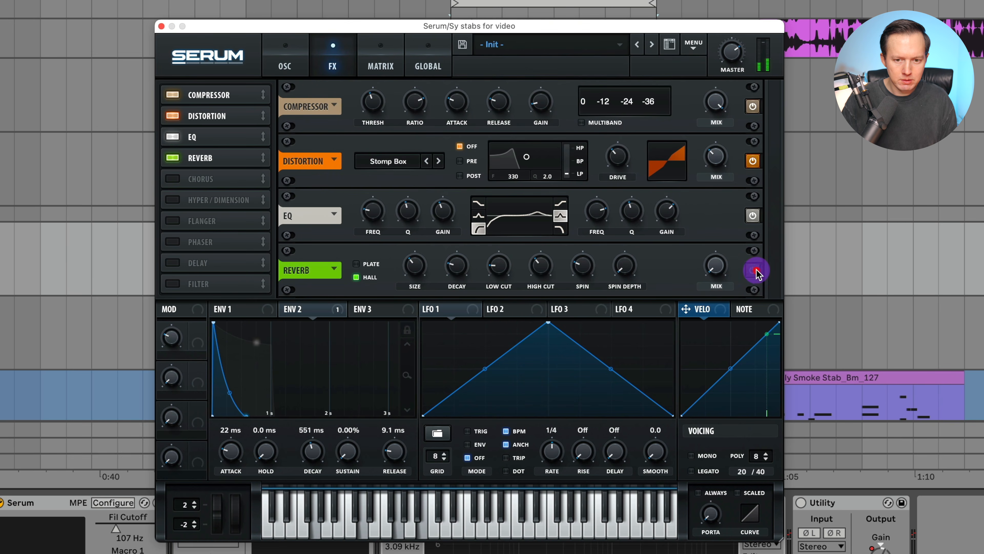
{"action": "left_click", "coordinate": [161, 26]}
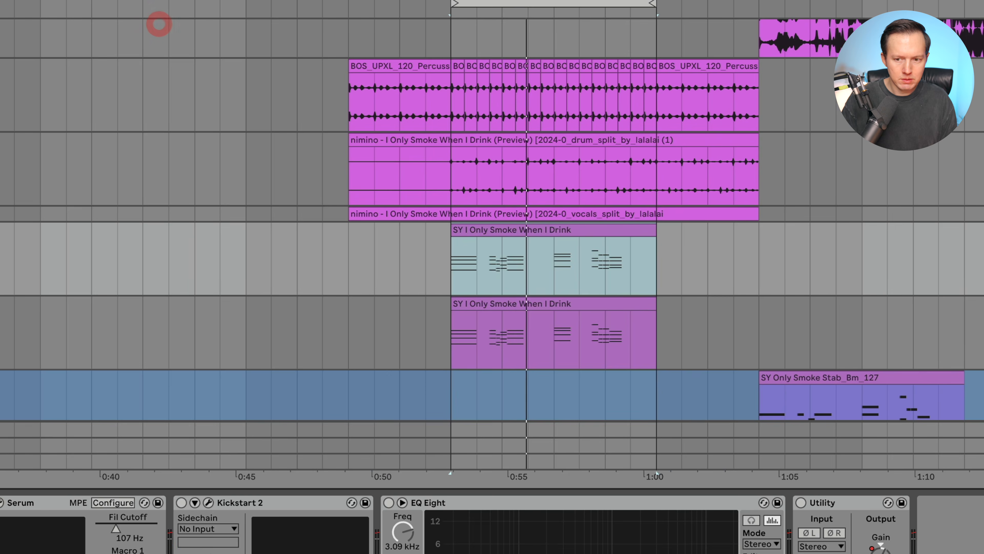
Audition the lower stab clip and open its track's Serum effects
{"action": "key", "text": "Down"}
{"action": "key", "text": "space"}
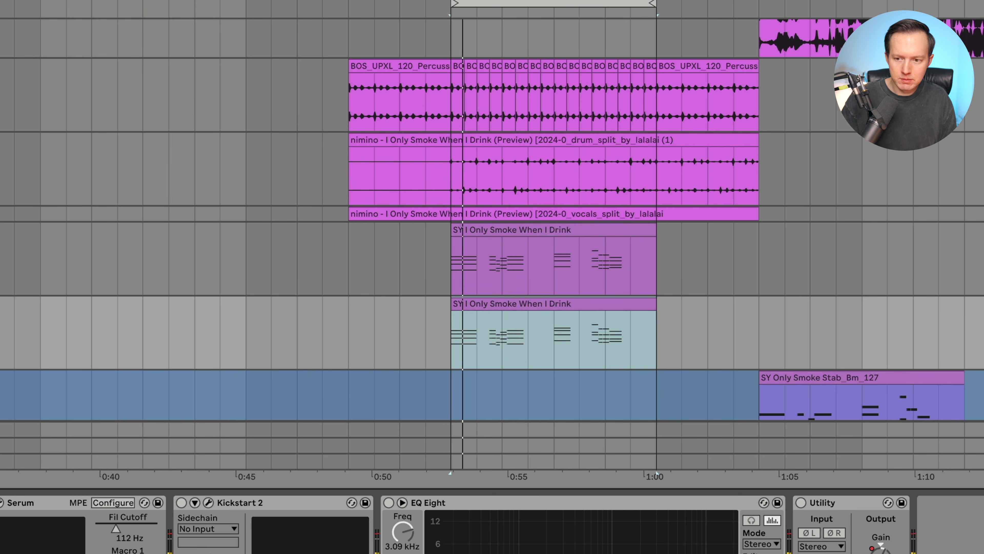
{"action": "key", "text": "space"}
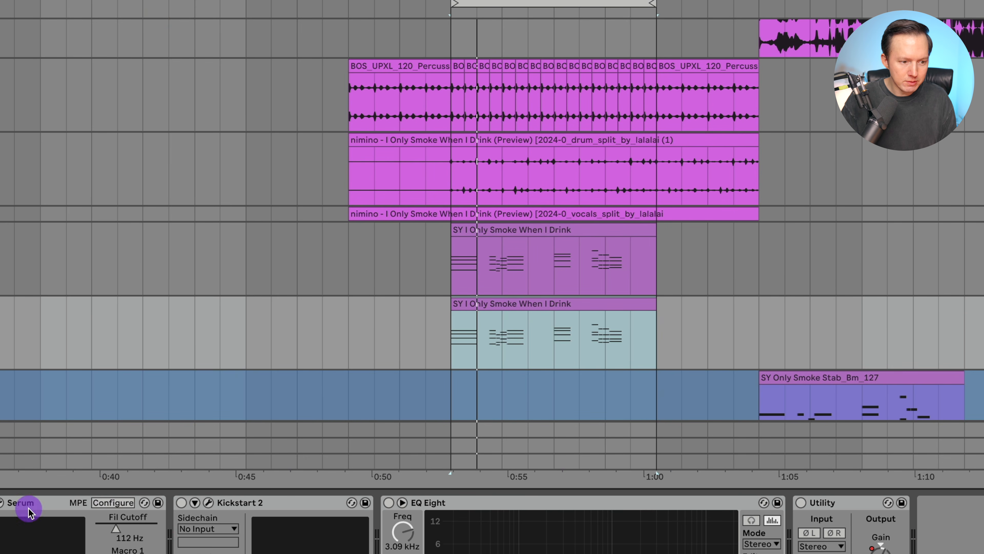
{"action": "left_click", "coordinate": [6, 502]}
{"action": "left_click", "coordinate": [330, 70]}
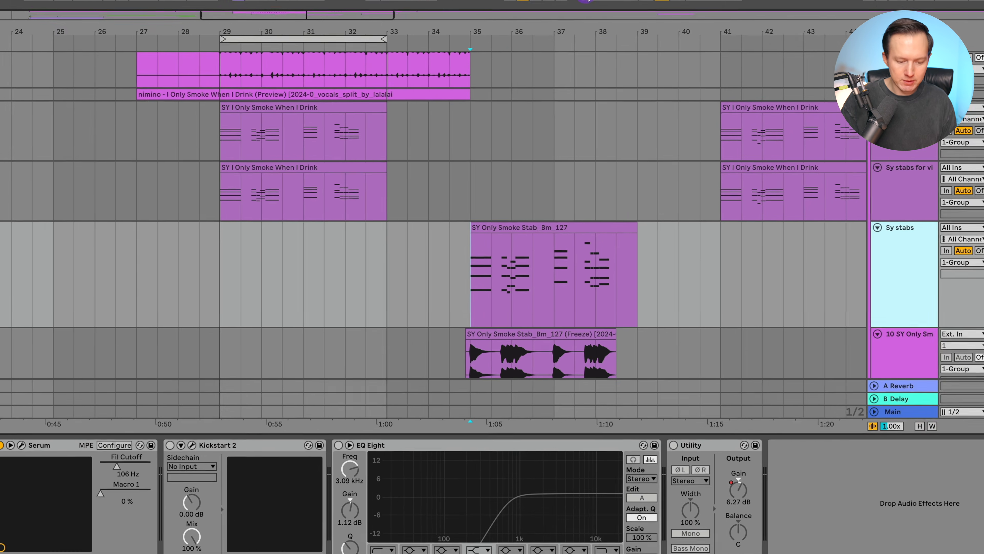
Show automation with Serum's Macro 1 on the Sy stabs track, and solo and audition the lower stabs-for-video track from bar 31
{"action": "key", "text": "a"}
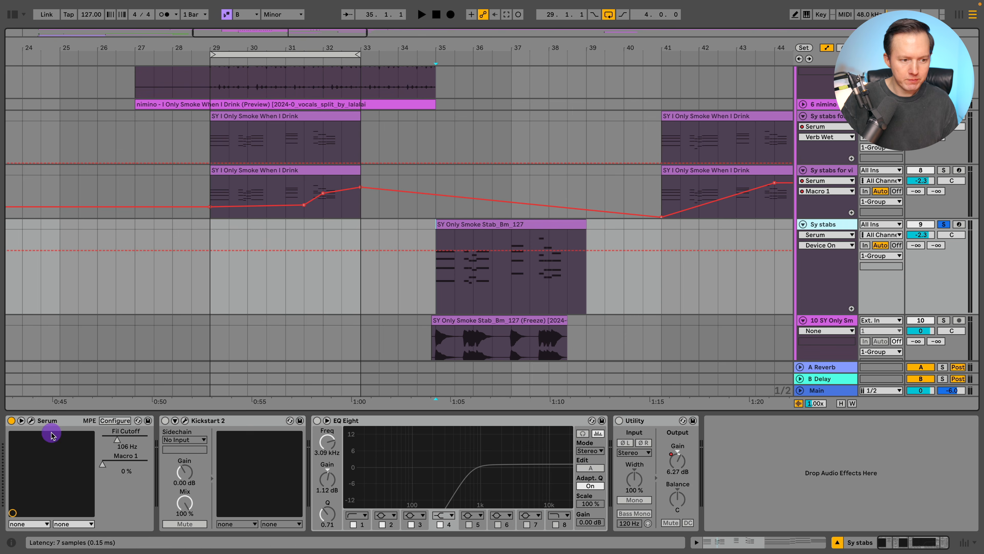
{"action": "right_click", "coordinate": [127, 461]}
{"action": "left_click", "coordinate": [302, 188]}
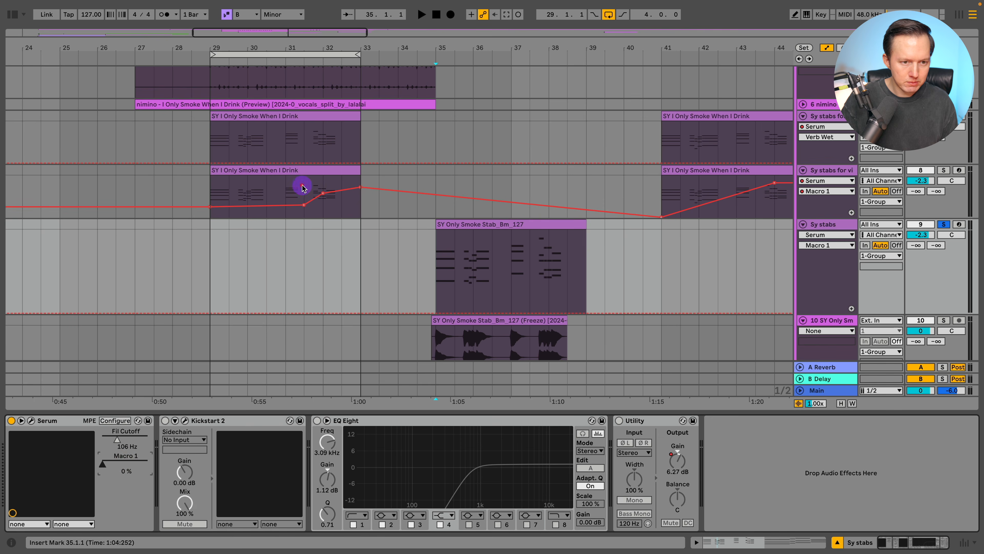
{"action": "left_click", "coordinate": [304, 189]}
{"action": "key", "text": "s"}
{"action": "key", "text": "space"}
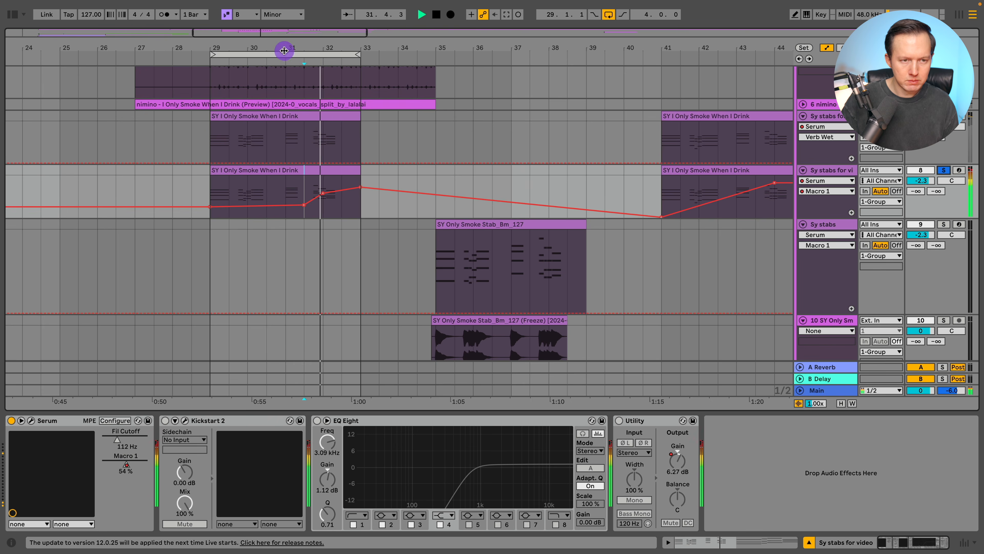
{"action": "left_click_drag", "start_coordinate": [285, 49], "coordinate": [285, 99]}
Assign Macro 1 to the reverb's decay and mix in the lower stab track's Serum, adjusting the modulation depth while auditioning
{"action": "left_click", "coordinate": [31, 421]}
{"action": "key", "text": "space"}
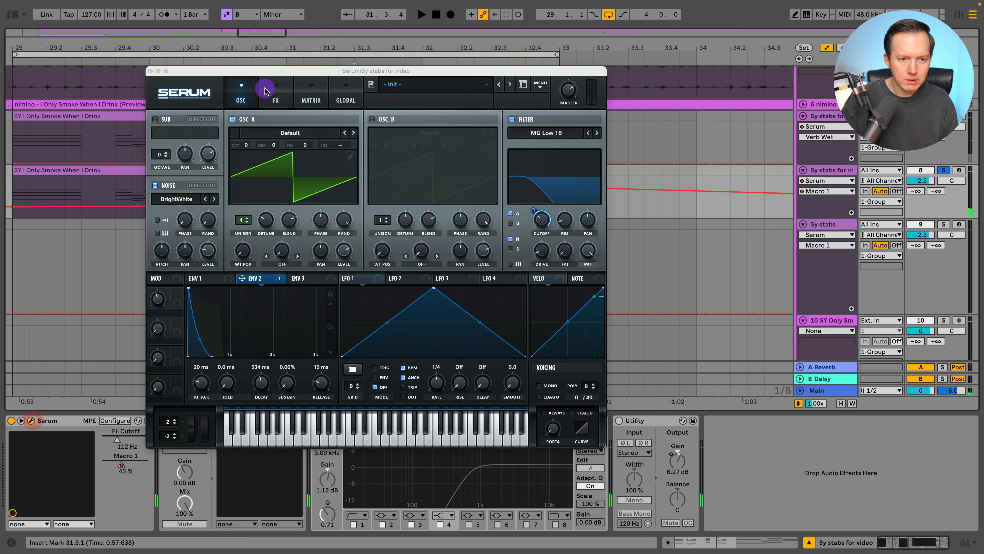
{"action": "left_click", "coordinate": [281, 94]}
{"action": "left_click_drag", "start_coordinate": [268, 72], "coordinate": [281, 57]}
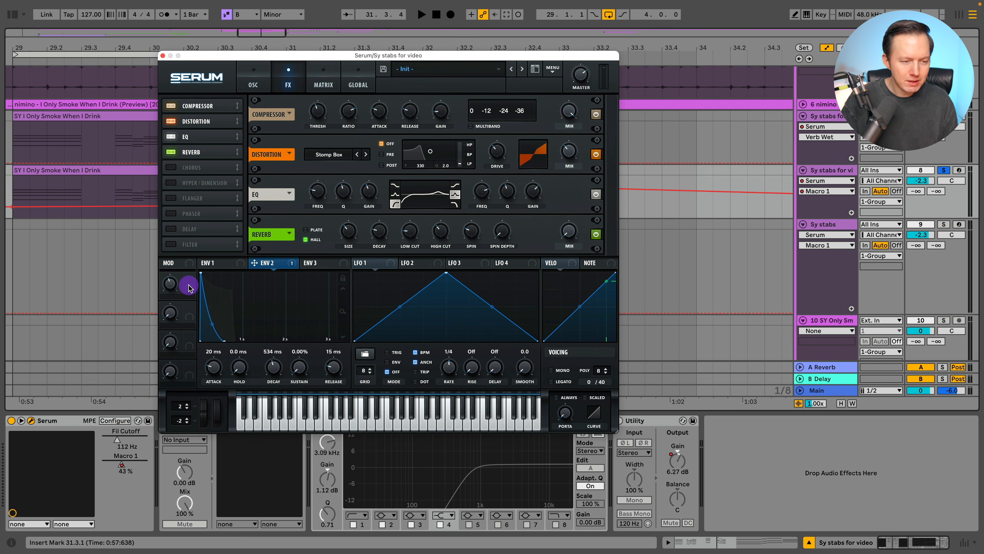
{"action": "left_click_drag", "start_coordinate": [188, 290], "coordinate": [360, 250]}
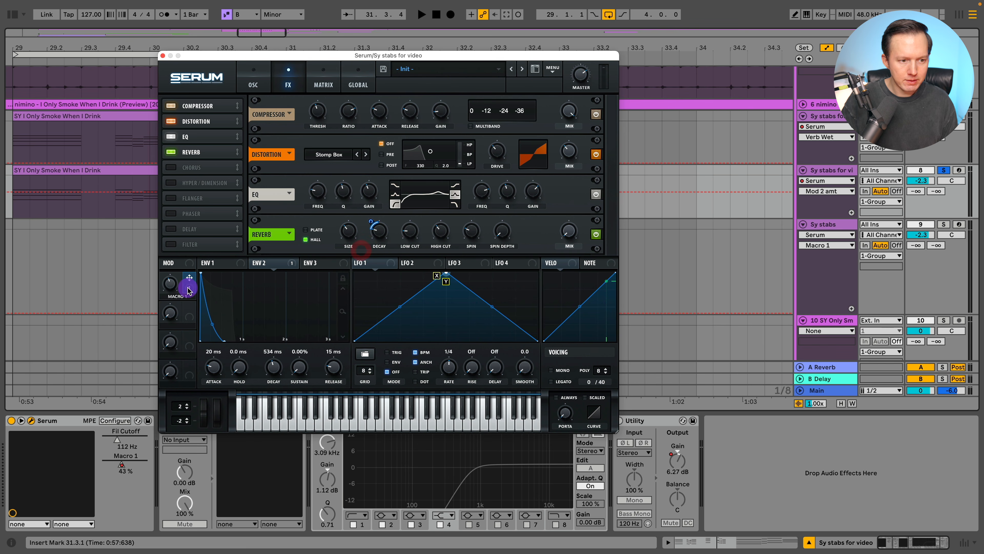
{"action": "left_click_drag", "start_coordinate": [187, 291], "coordinate": [558, 254]}
{"action": "key", "text": "space"}
{"action": "left_click_drag", "start_coordinate": [370, 221], "coordinate": [371, 218]}
{"action": "left_click", "coordinate": [163, 55]}
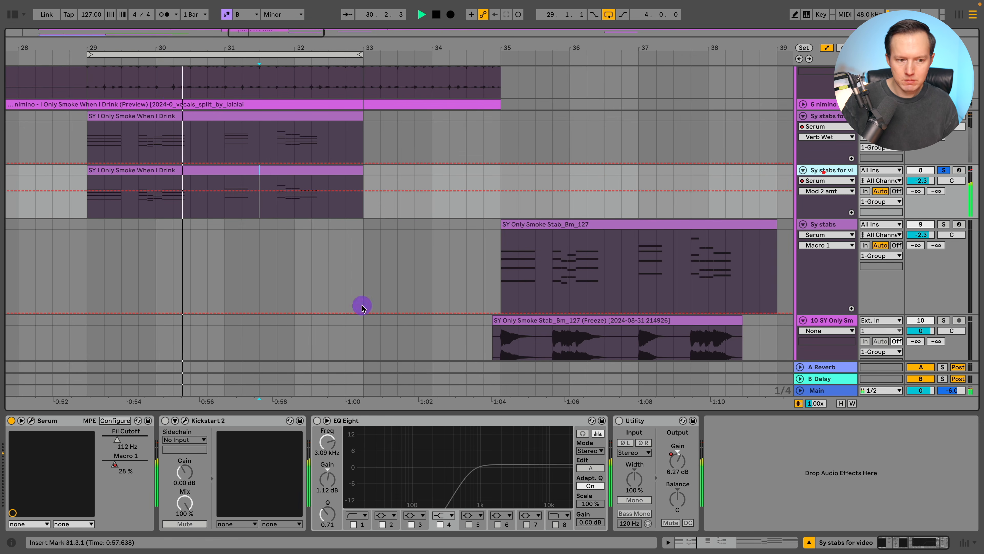
Display the lower stab track's Macro 1 automation and audition its curve through bars 31 and 32
{"action": "right_click", "coordinate": [125, 461]}
{"action": "left_click", "coordinate": [179, 357]}
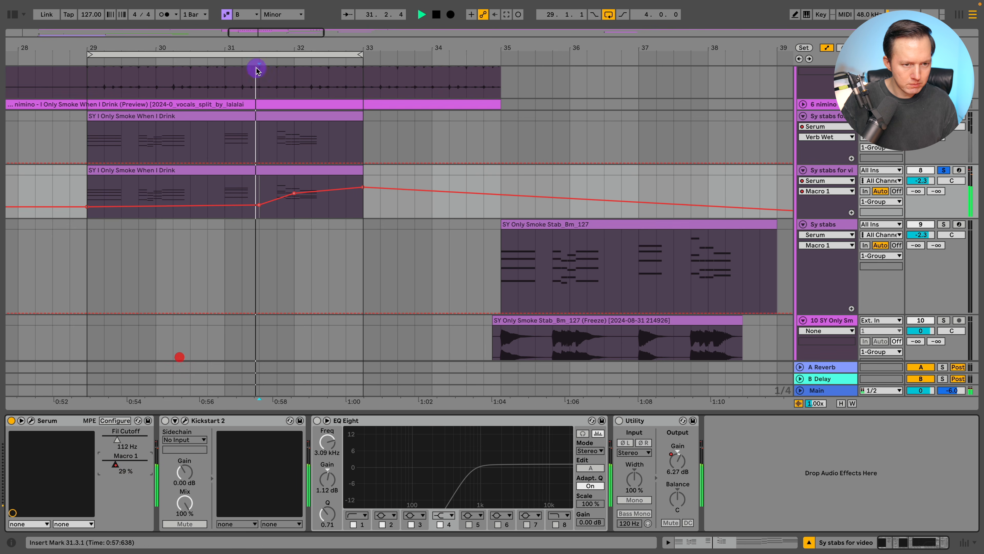
{"action": "left_click_drag", "start_coordinate": [259, 45], "coordinate": [259, 93]}
{"action": "mouse_move", "coordinate": [294, 43]}
{"action": "left_mouse_down"}
{"action": "mouse_move", "coordinate": [295, 12]}
{"action": "mouse_move", "coordinate": [295, 41]}
{"action": "left_mouse_up"}
{"action": "key", "text": "space"}
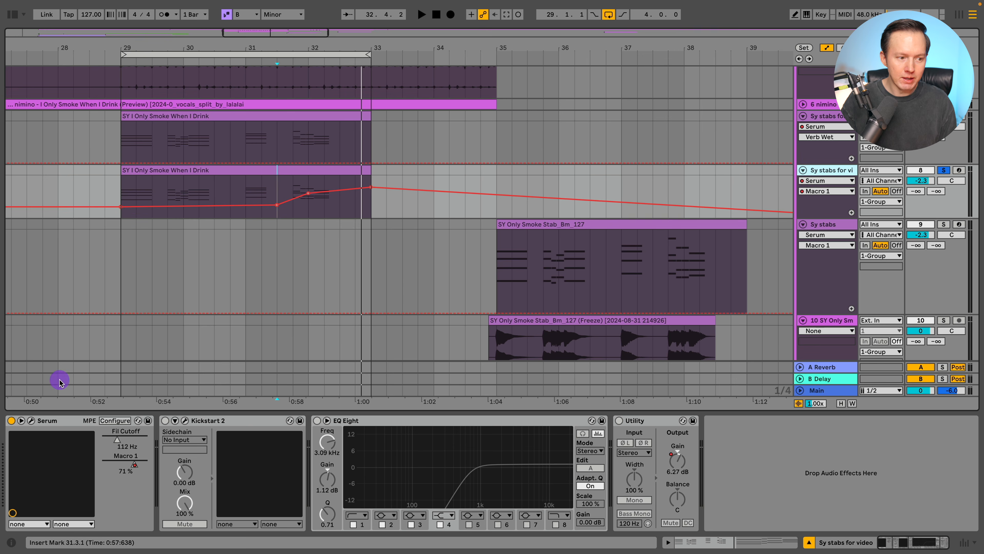
Audition the macro-driven reverb with Serum's effects open and rename Macro 1 as BIG REVERB
{"action": "left_click", "coordinate": [31, 420]}
{"action": "left_click", "coordinate": [283, 82]}
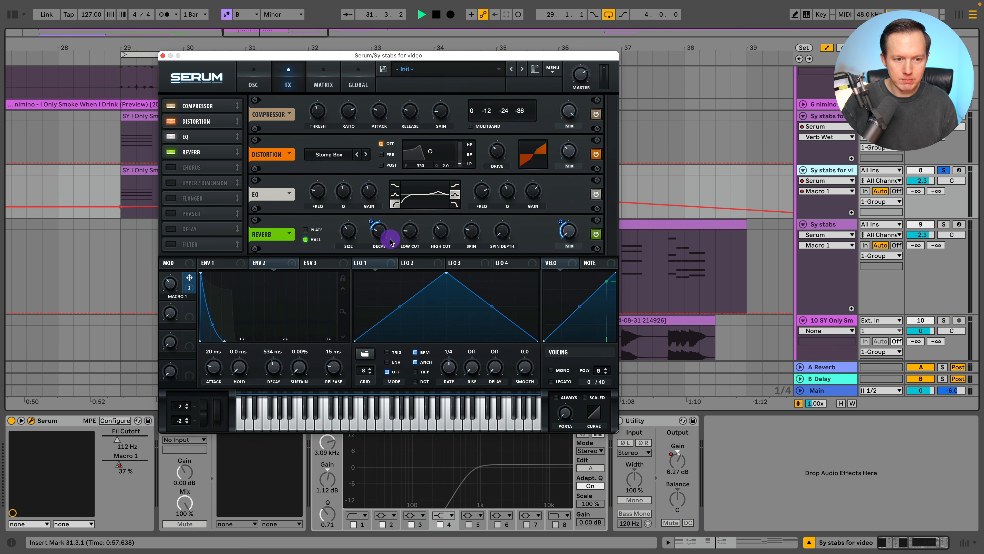
{"action": "key", "text": "space"}
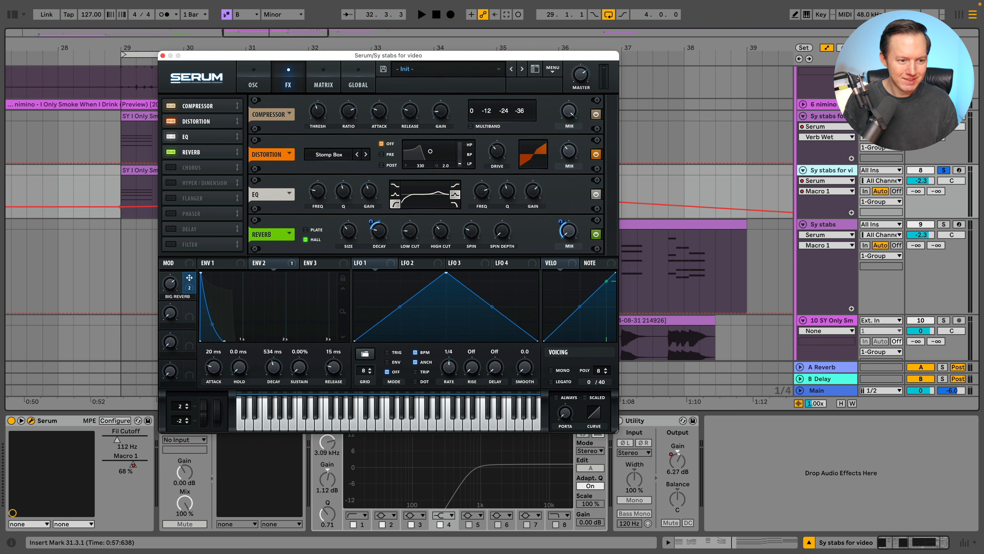
Close the Serum window and hide the automation lanes in the arrangement
{"action": "left_click", "coordinate": [162, 56]}
{"action": "left_click_drag", "start_coordinate": [137, 47], "coordinate": [104, 52]}
{"action": "key", "text": "a"}
{"action": "scroll", "coordinate": [256, 232], "scroll_direction": "right", "scroll_amount": 1}
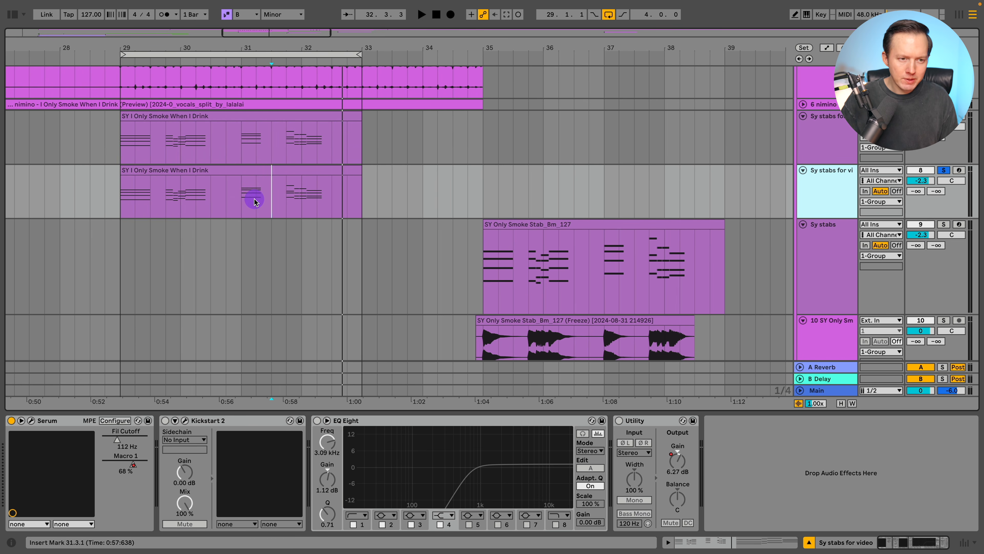